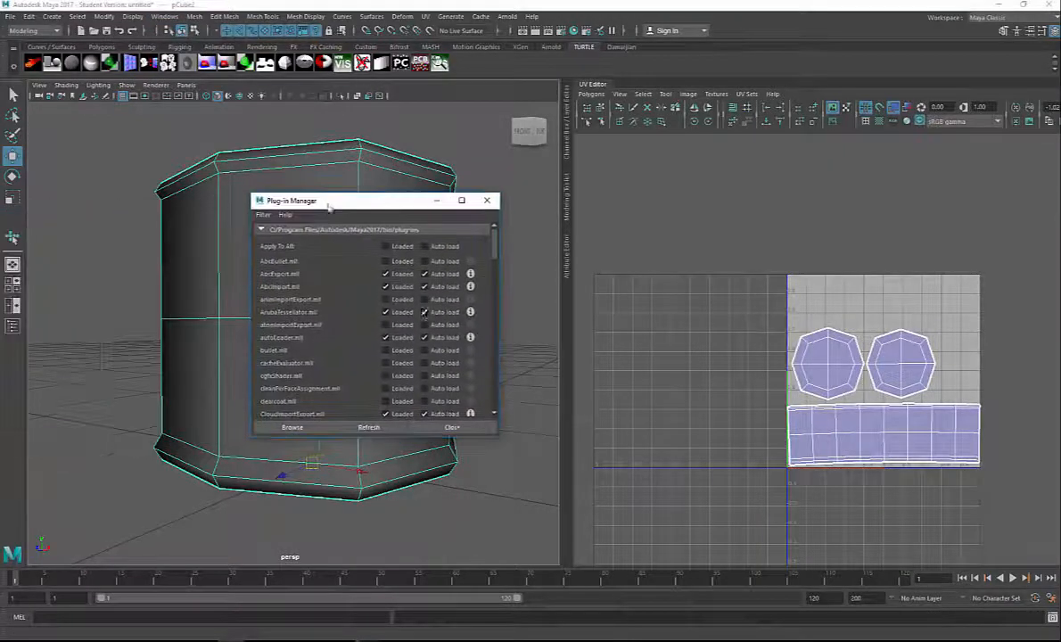
# Check in the Plug-in Manager that the objExport plug-in is loaded, look over the other plug-ins, and close the manager
pyautogui.scroll(-4, 329, 296)
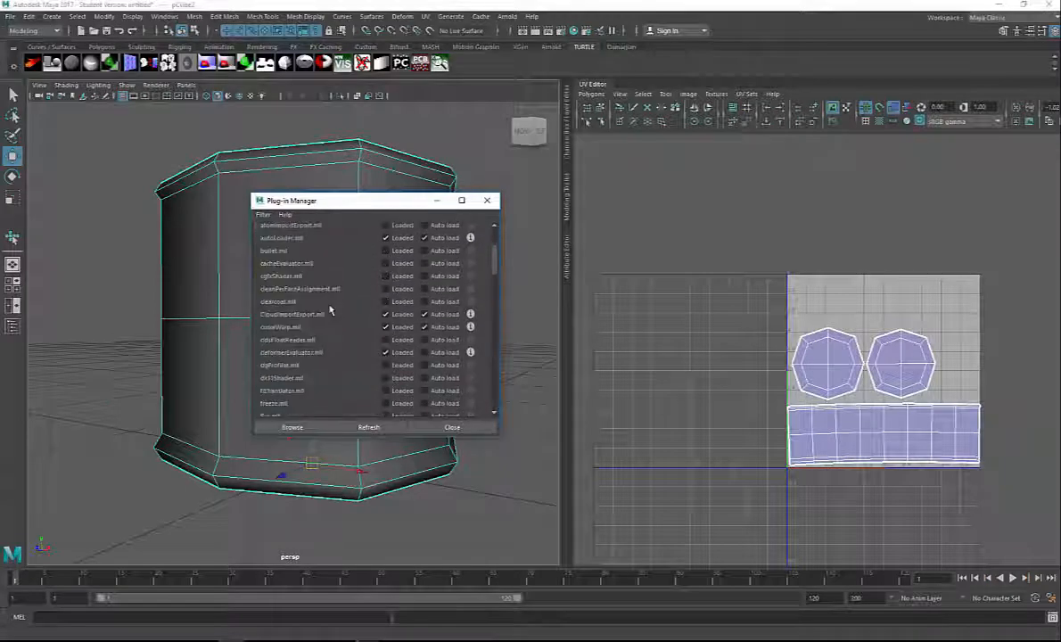
pyautogui.scroll(-8, 329, 309)
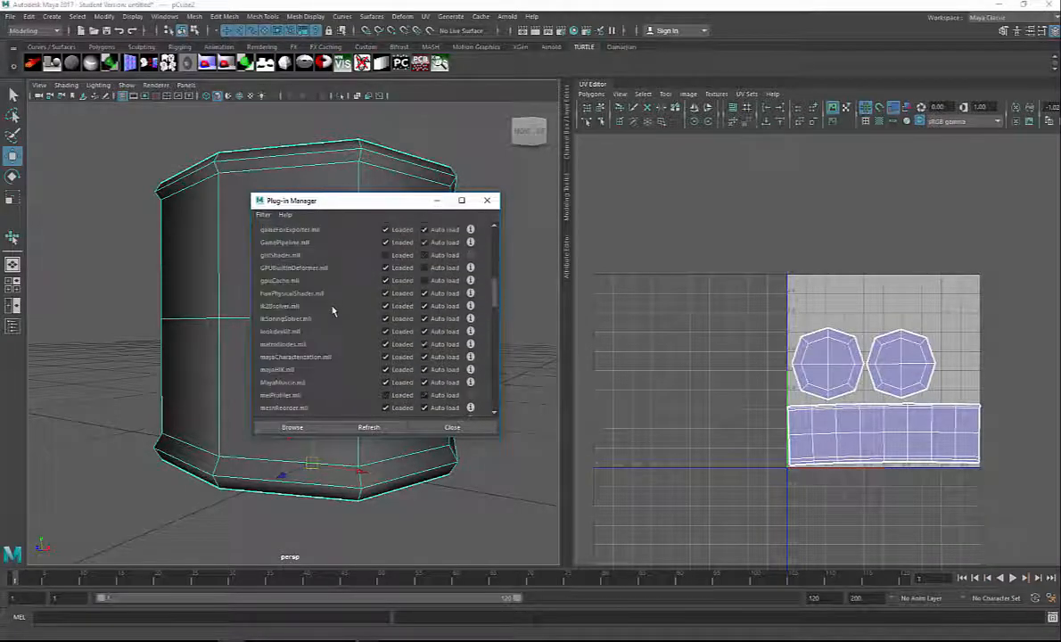
pyautogui.scroll(-3, 333, 312)
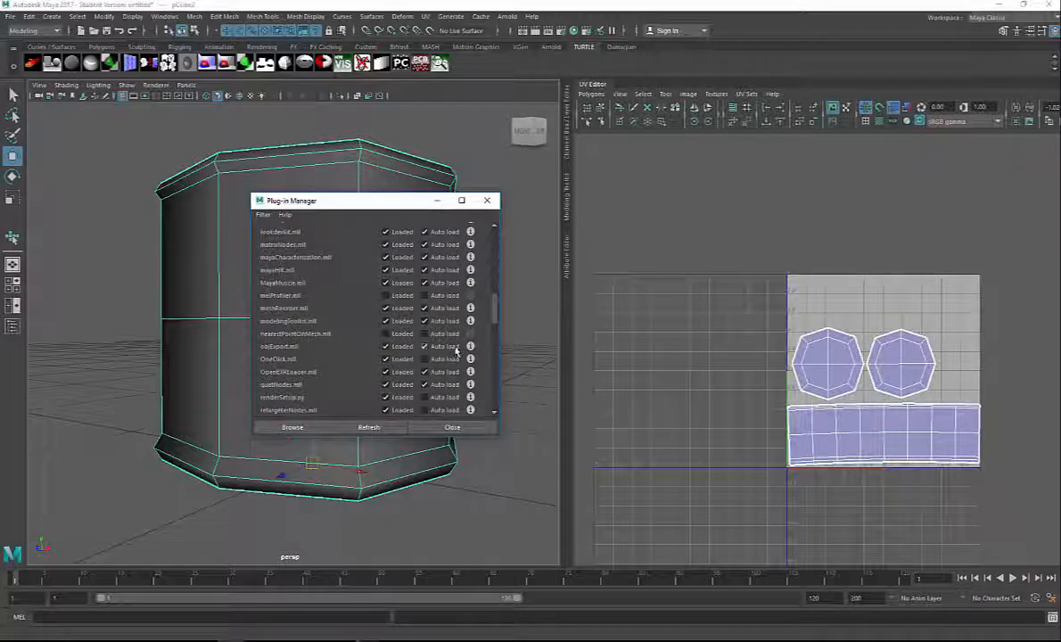
pyautogui.scroll(-5, 367, 321)
pyautogui.scroll(-8, 364, 325)
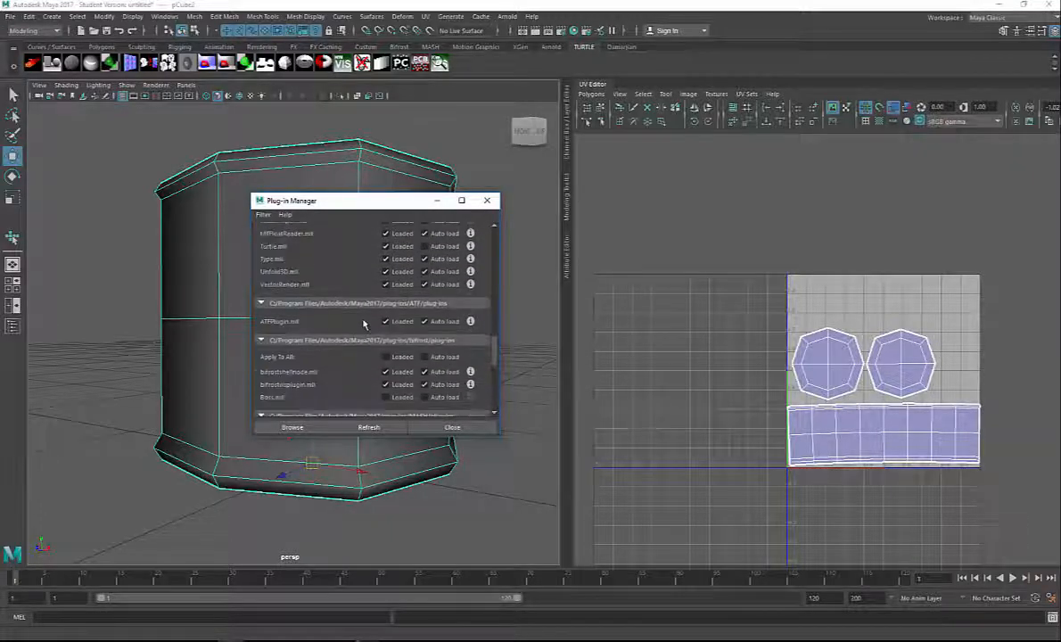
pyautogui.scroll(-4, 365, 324)
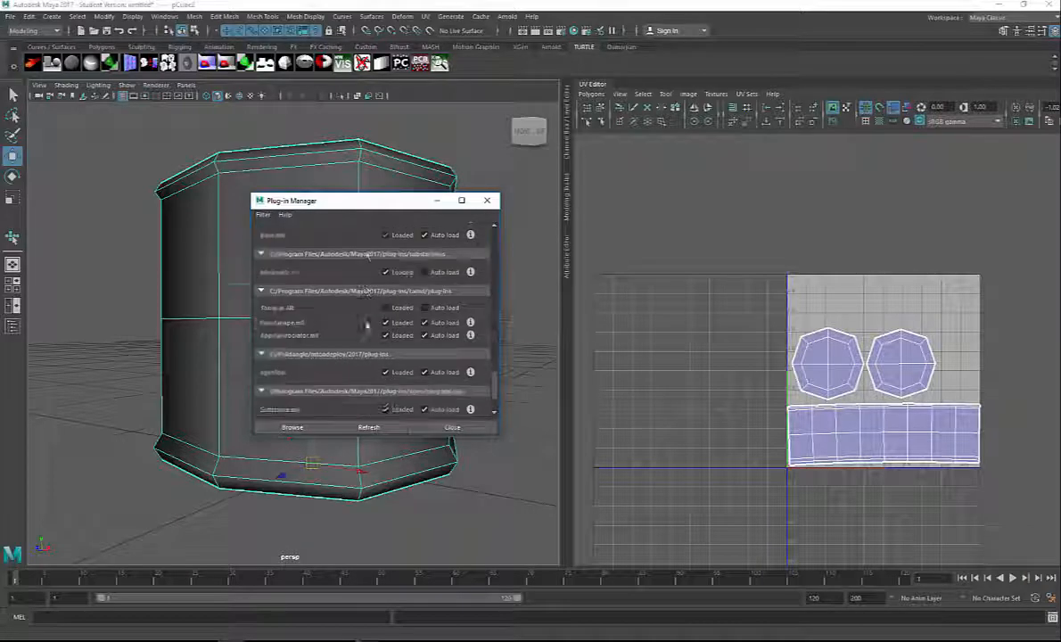
pyautogui.scroll(10, 367, 327)
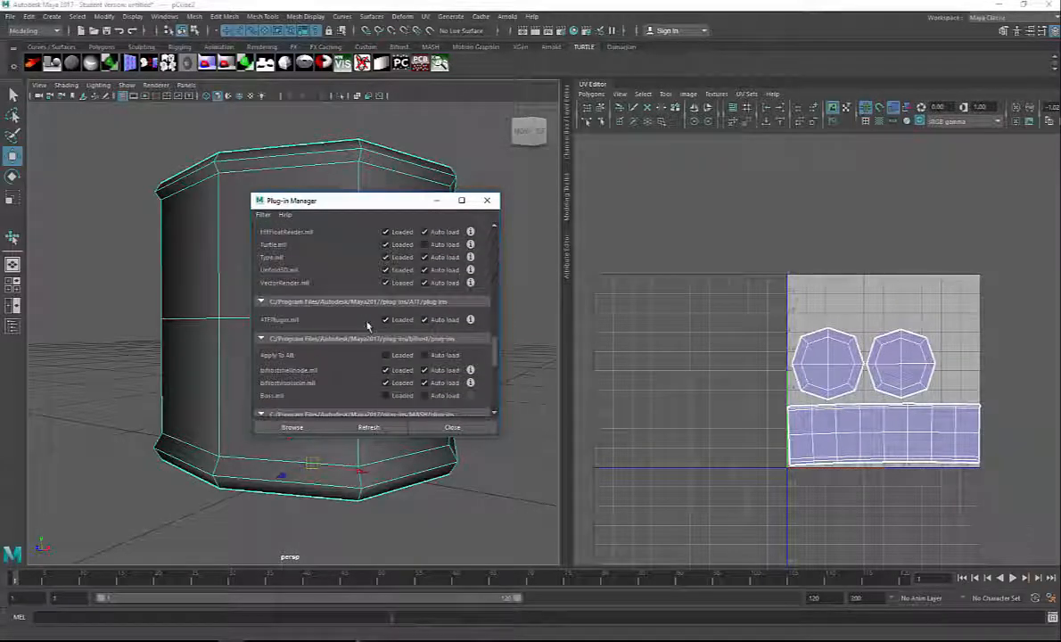
pyautogui.scroll(-3, 316, 324)
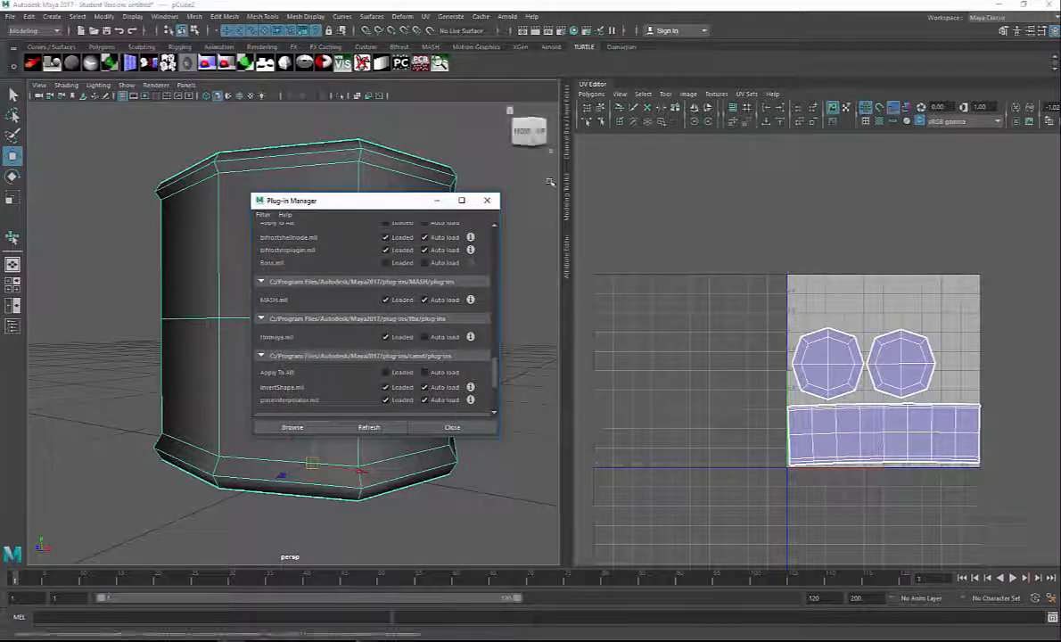
pyautogui.click(487, 200)
# Start exporting the whole scene and create a new folder named Popcan on the Desktop for it
pyautogui.click(9, 17)
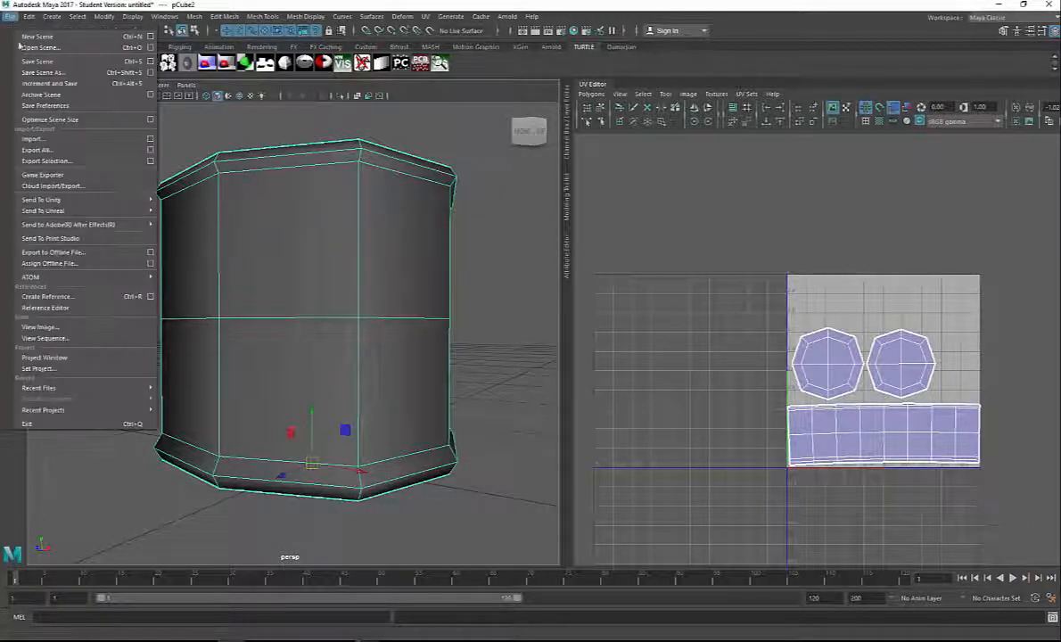
pyautogui.click(52, 151)
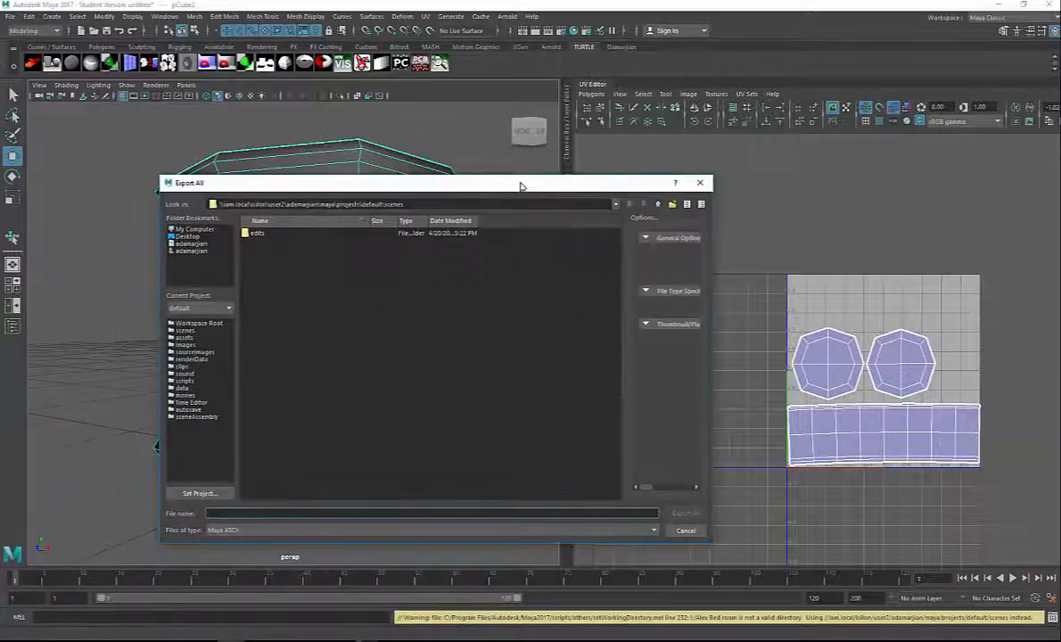
pyautogui.click(187, 236)
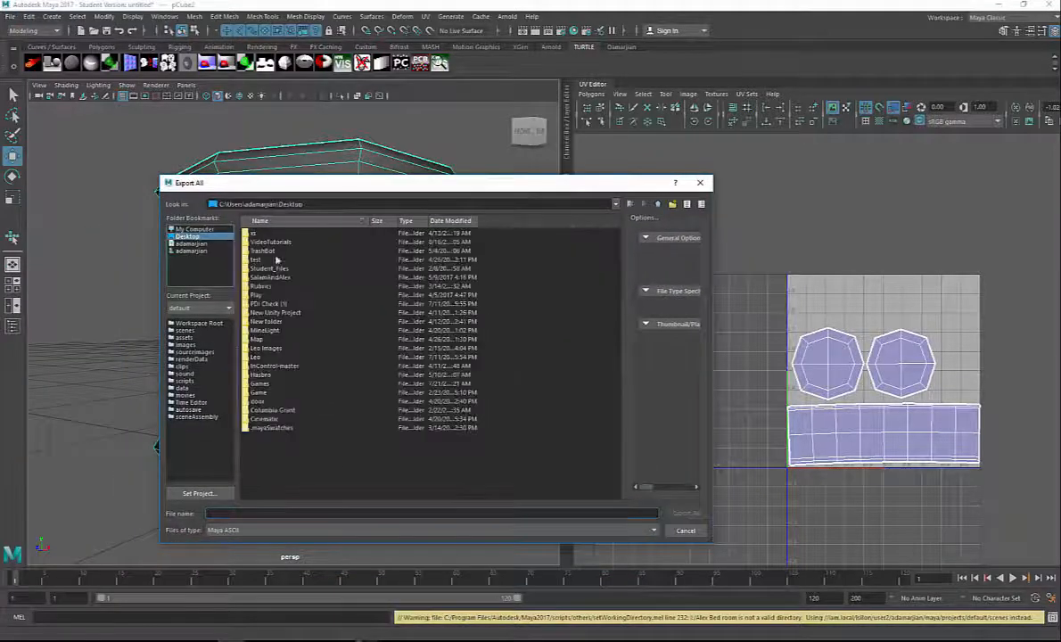
pyautogui.rightClick(330, 465)
pyautogui.click(373, 480)
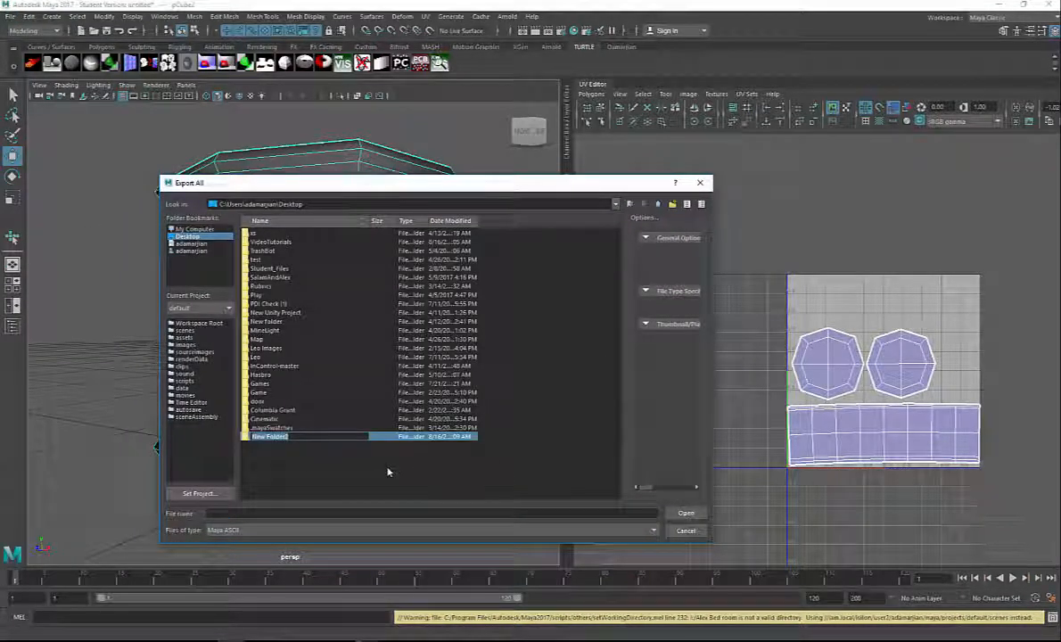
pyautogui.write('Pooltoys')
pyautogui.press('Return')
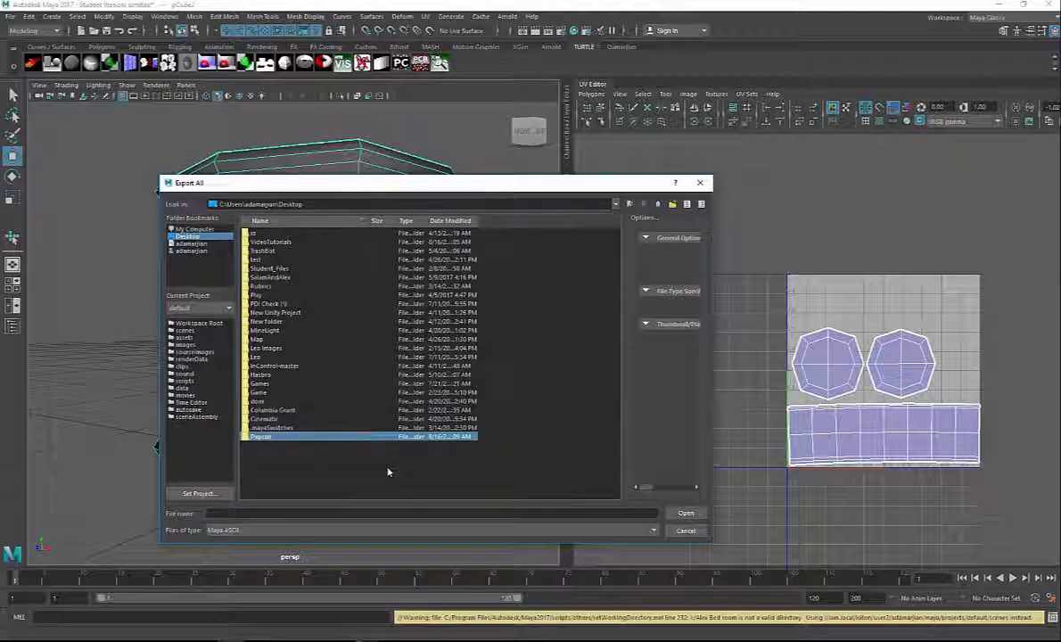
# Export the scene into the Popcan folder in OBJexport format with the file name Popcan
pyautogui.doubleClick(317, 428)
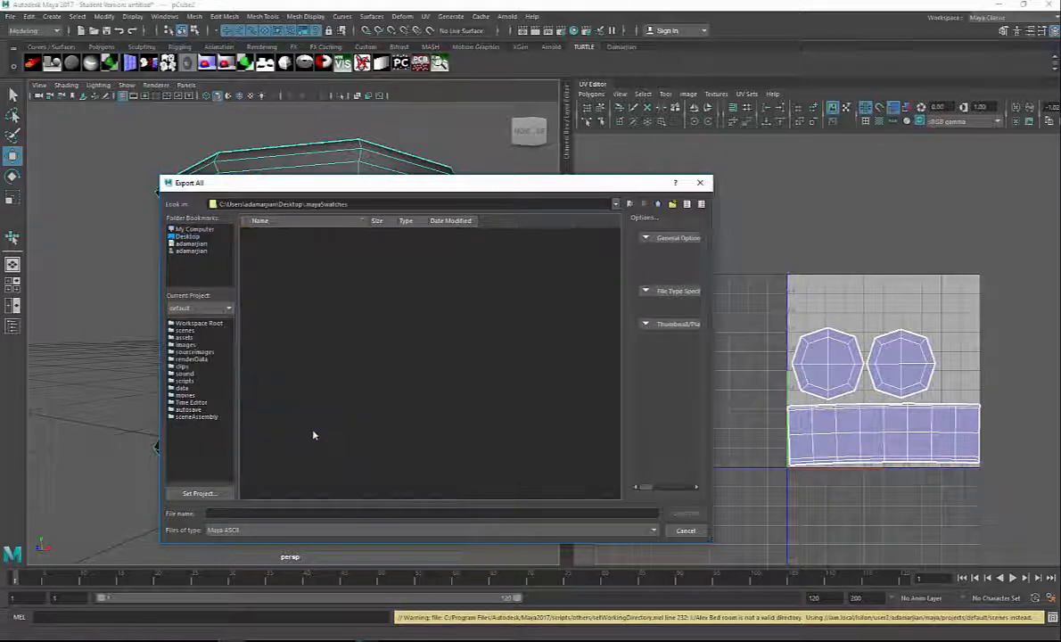
pyautogui.click(656, 204)
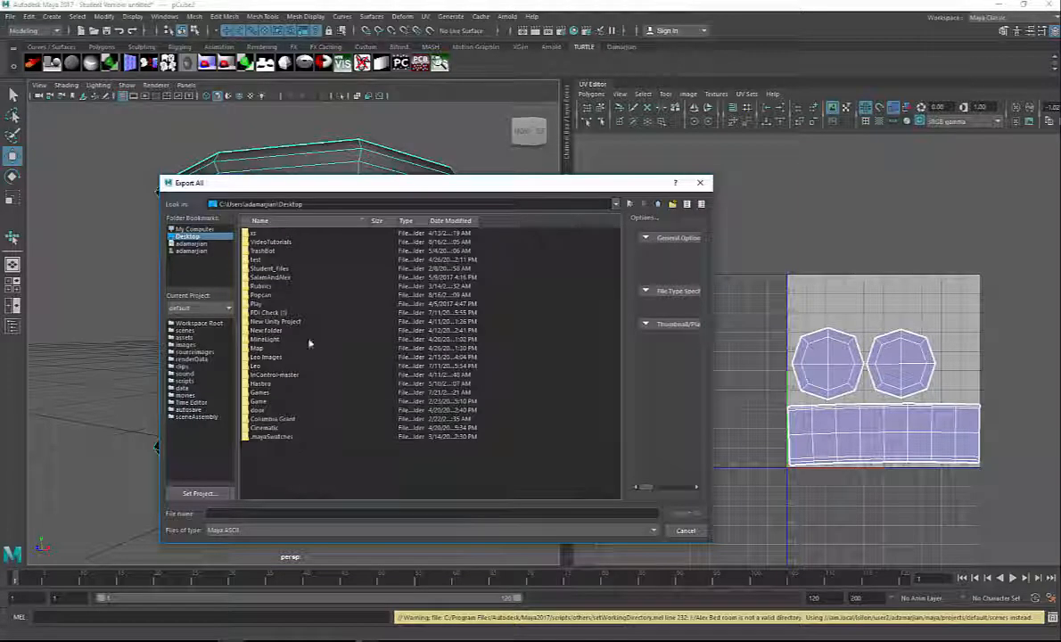
pyautogui.doubleClick(268, 296)
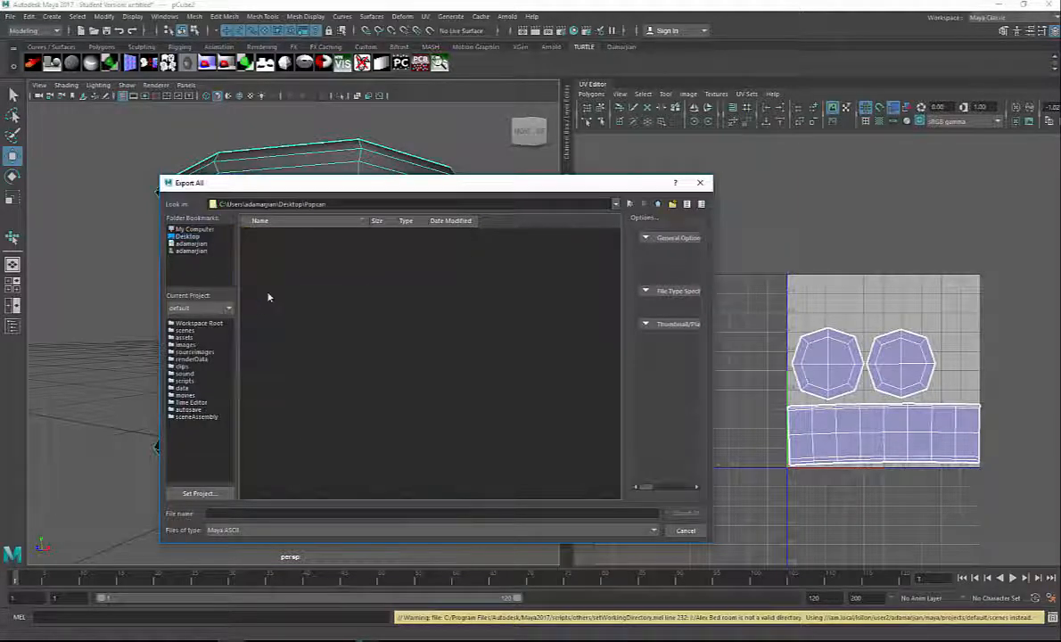
pyautogui.click(540, 526)
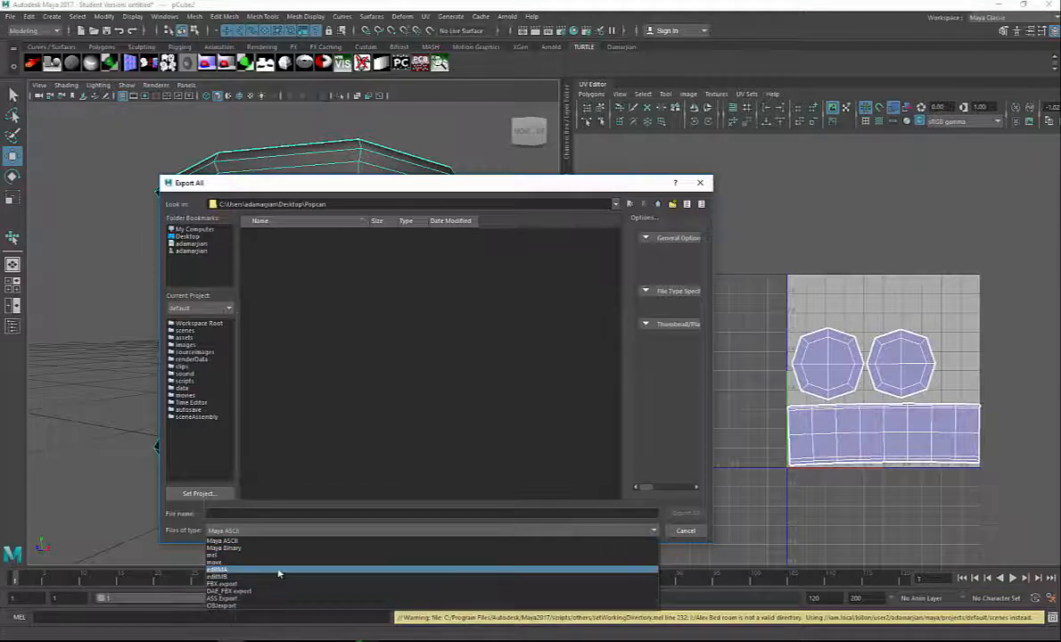
pyautogui.click(245, 612)
pyautogui.click(229, 517)
pyautogui.write('P')
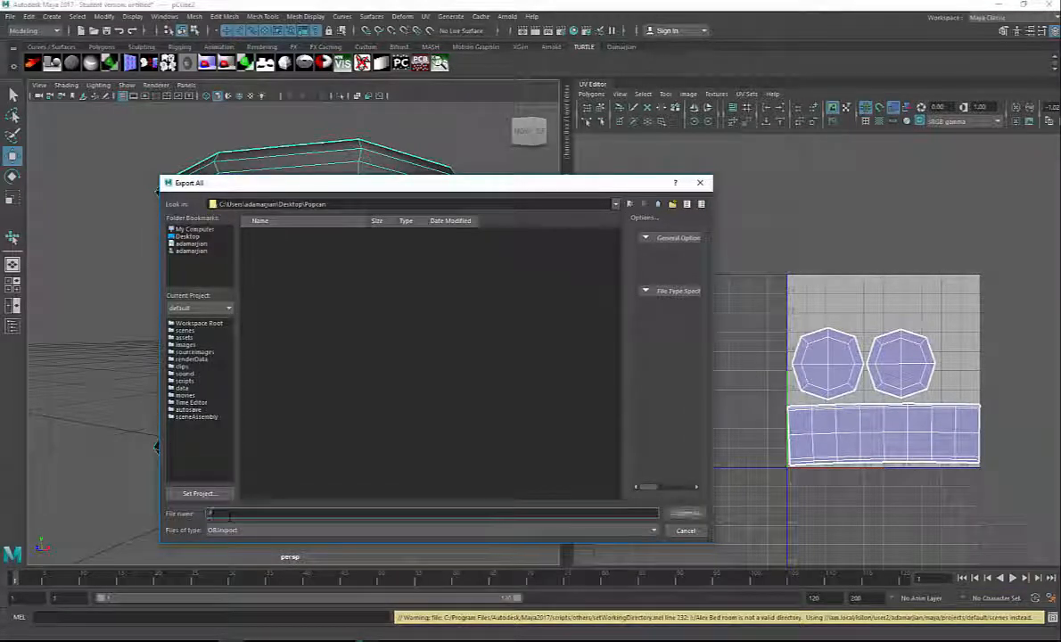
pyautogui.write('opcan')
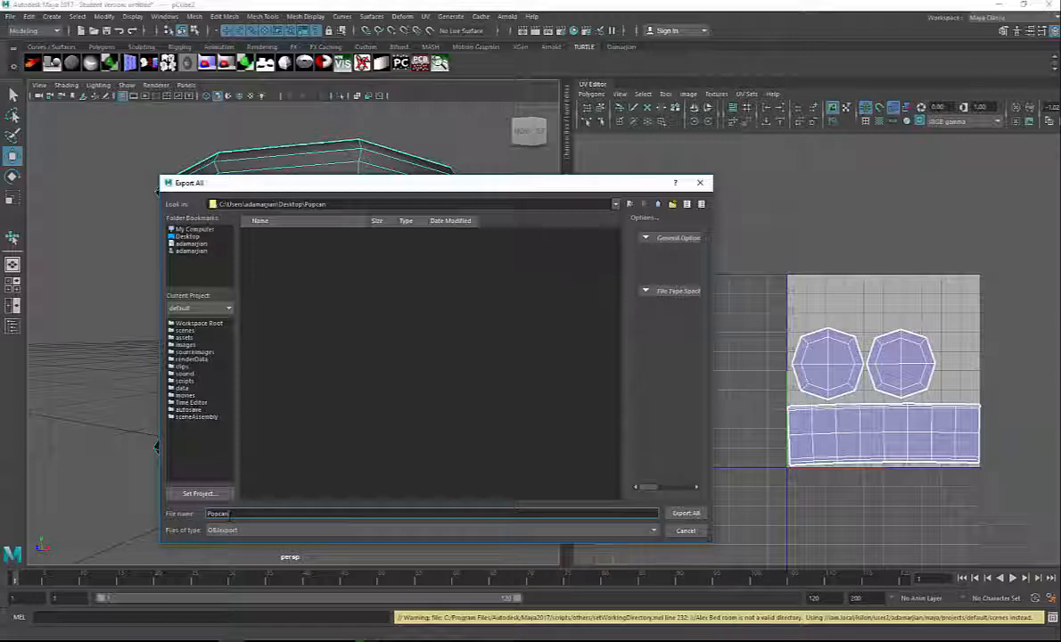
pyautogui.click(677, 513)
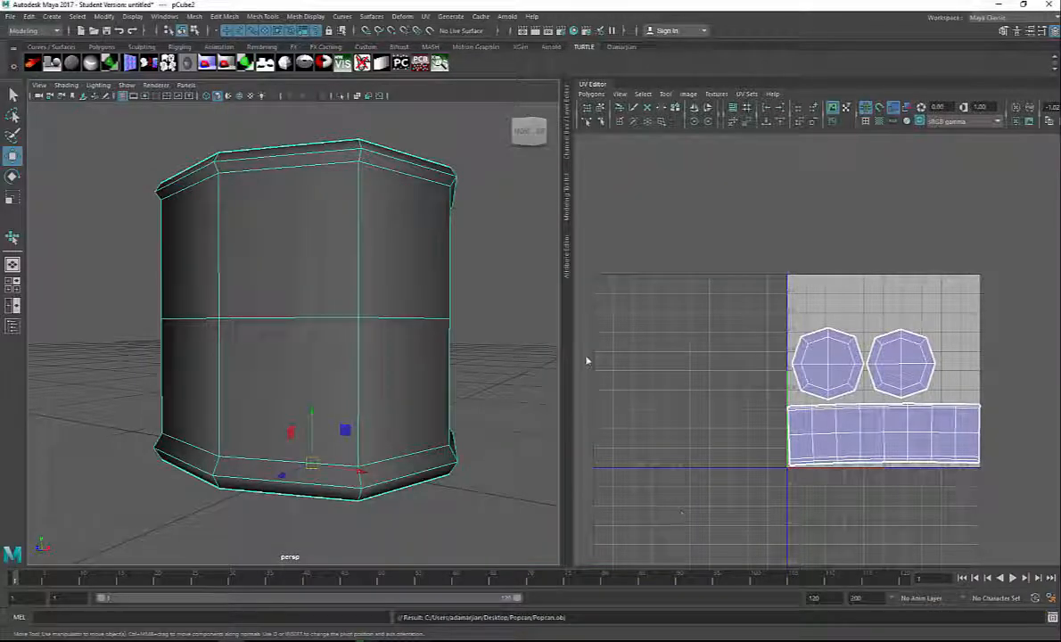
# Switch to Photoshop and open the exported Popcan OBJ file from the Popcan folder on the Desktop
pyautogui.hotkey('alt', 'Tab')
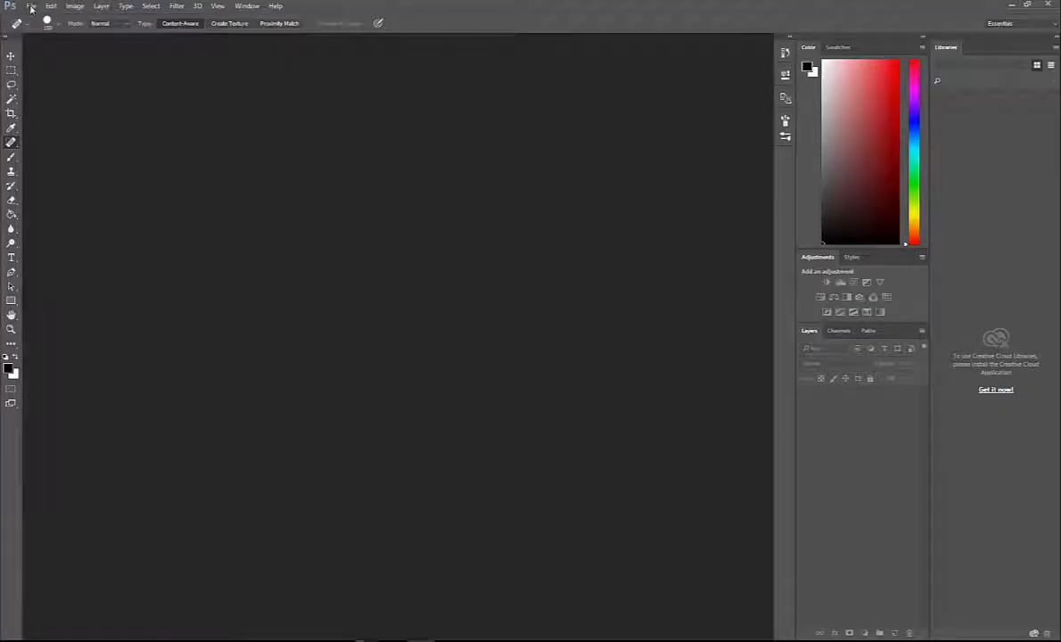
pyautogui.click(31, 6)
pyautogui.click(49, 30)
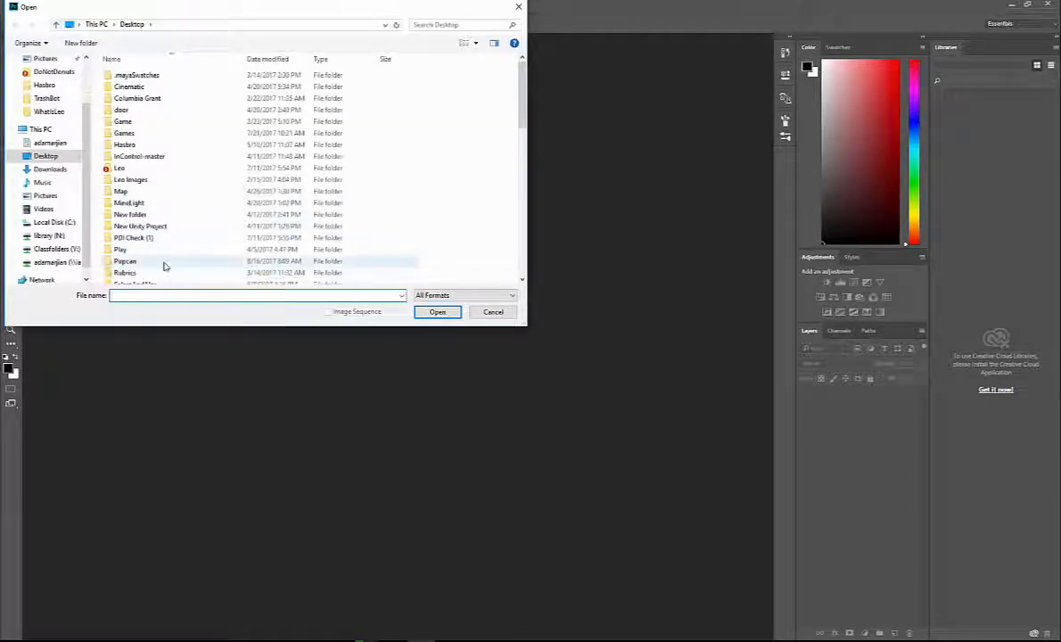
pyautogui.doubleClick(126, 261)
pyautogui.doubleClick(147, 91)
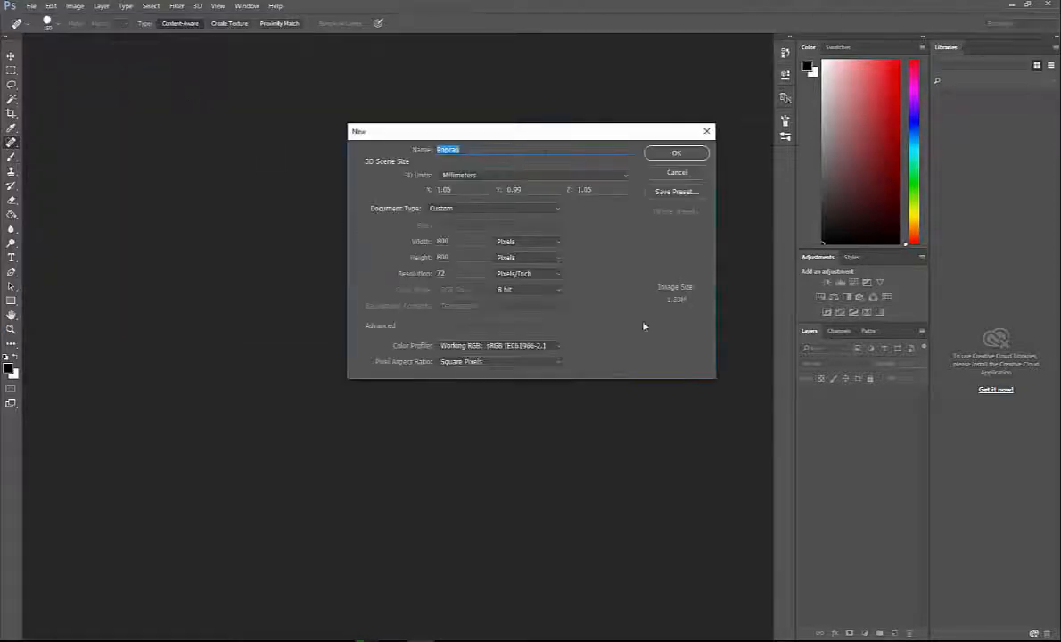
# Set the new document's resolution to 150 pixels/inch, create it, and accept the switch to the 3D workspace
pyautogui.click(480, 274)
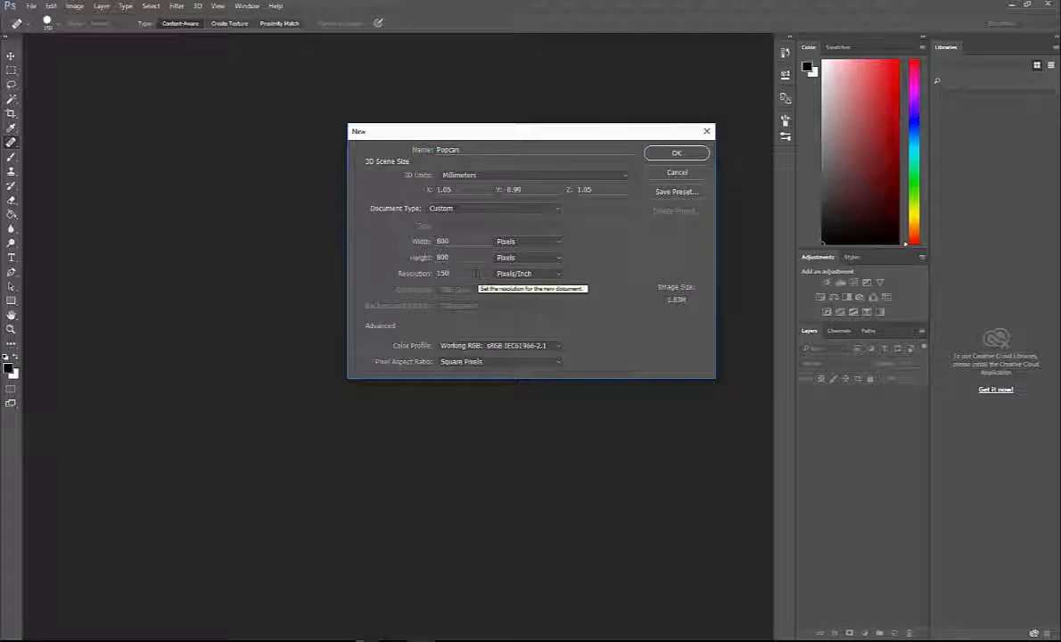
pyautogui.click(689, 154)
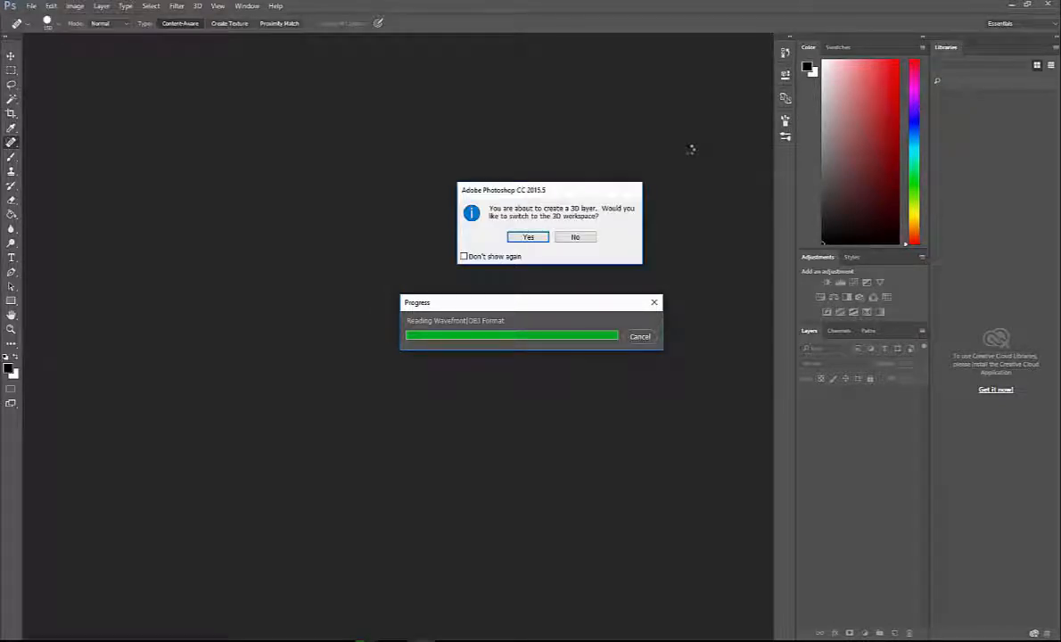
pyautogui.click(527, 238)
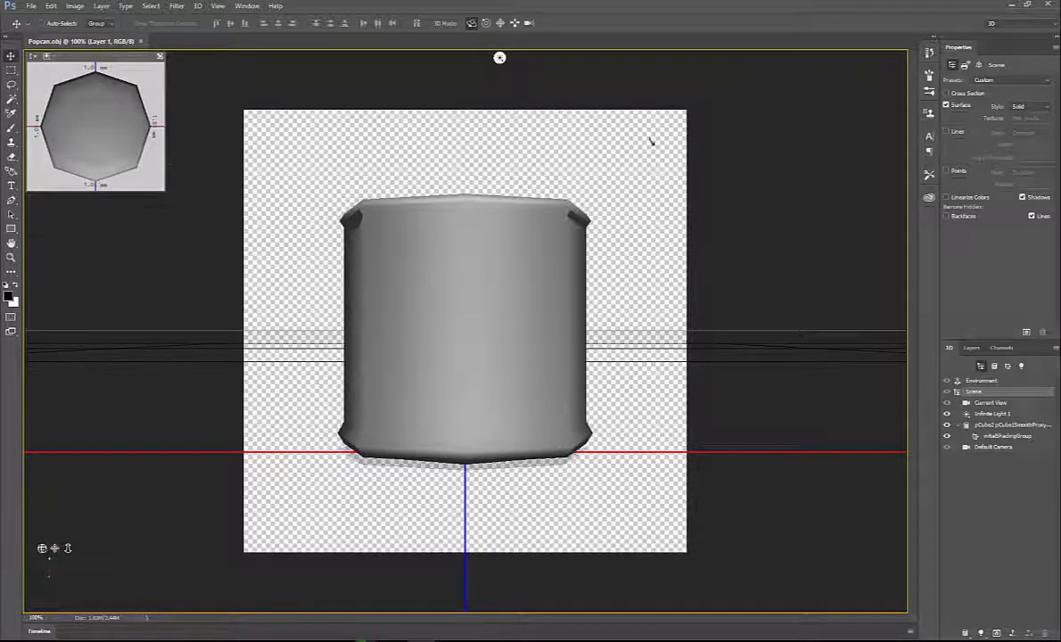
# Examine the imported can from different camera angles and review the Environment, Scene and Current View properties without changing them
pyautogui.moveTo(606, 132); pyautogui.dragTo(606, 158)
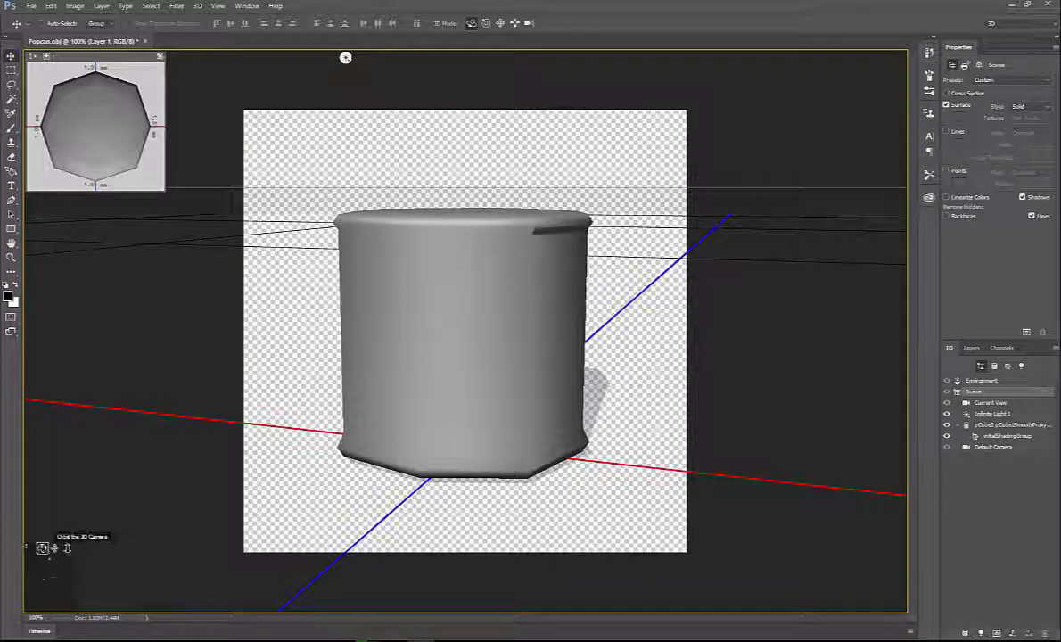
pyautogui.moveTo(42, 549); pyautogui.dragTo(68, 548)
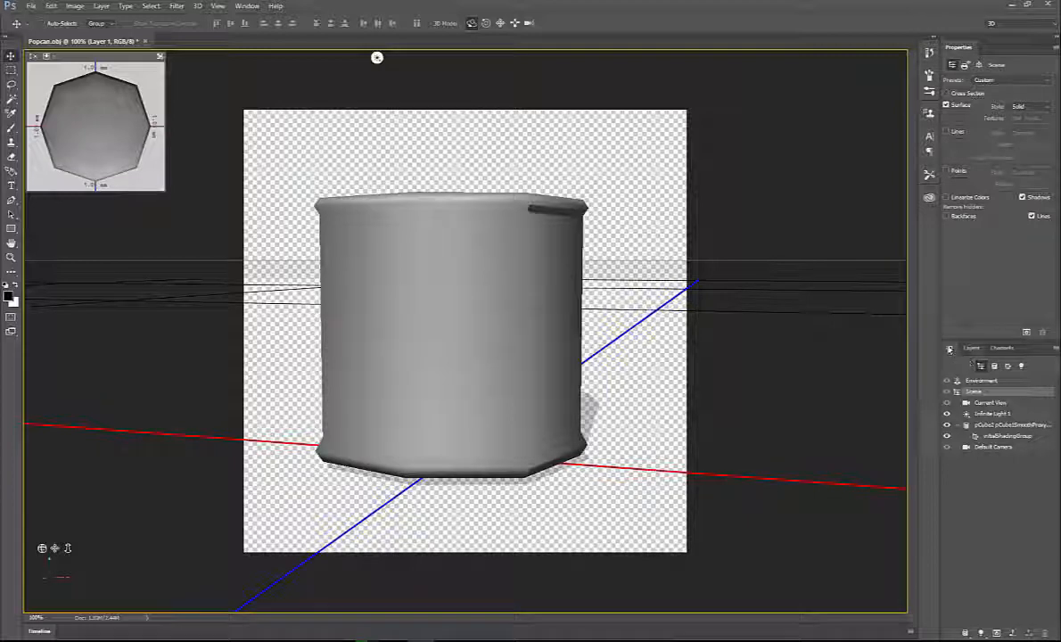
pyautogui.click(981, 381)
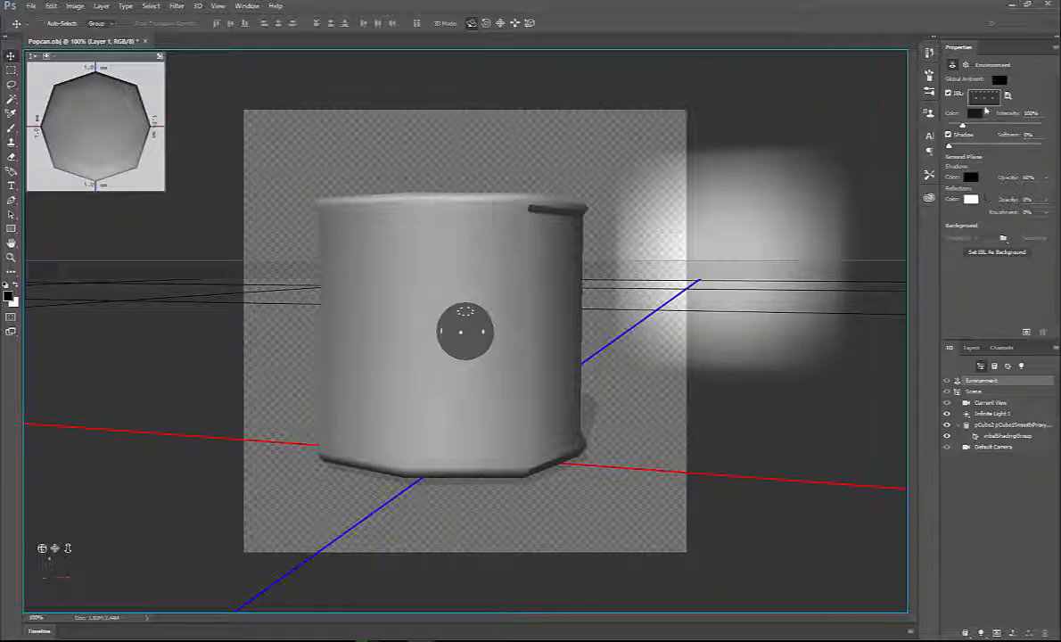
pyautogui.click(970, 176)
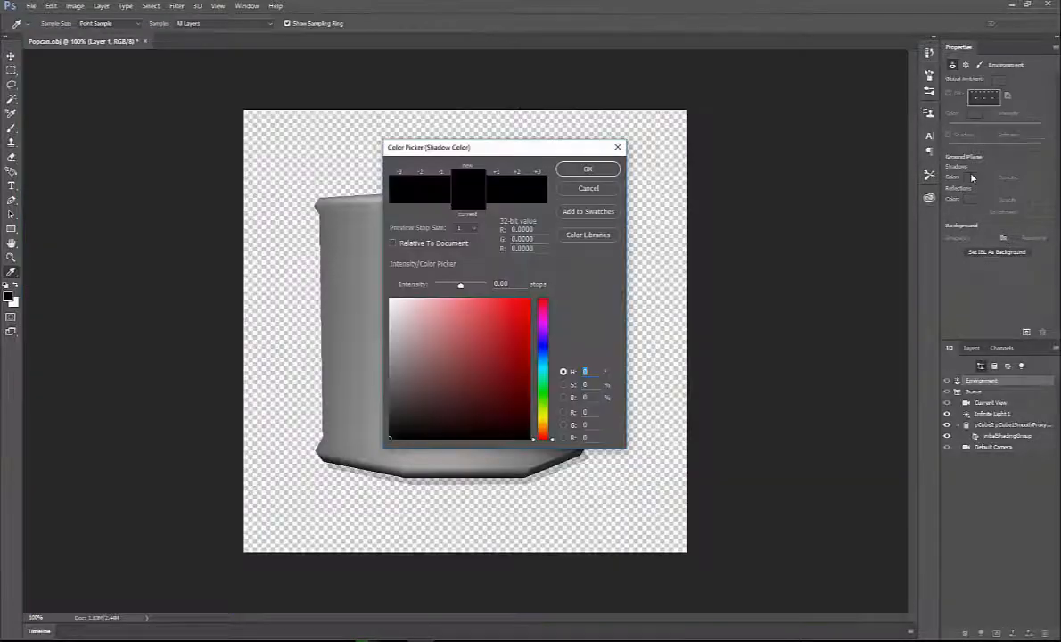
pyautogui.click(617, 147)
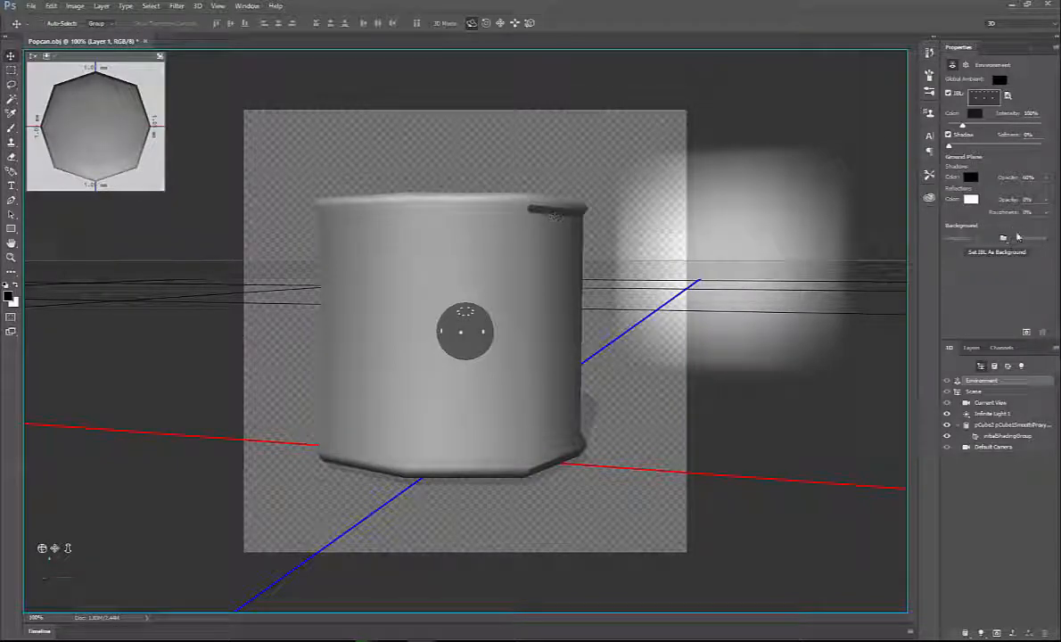
pyautogui.click(976, 392)
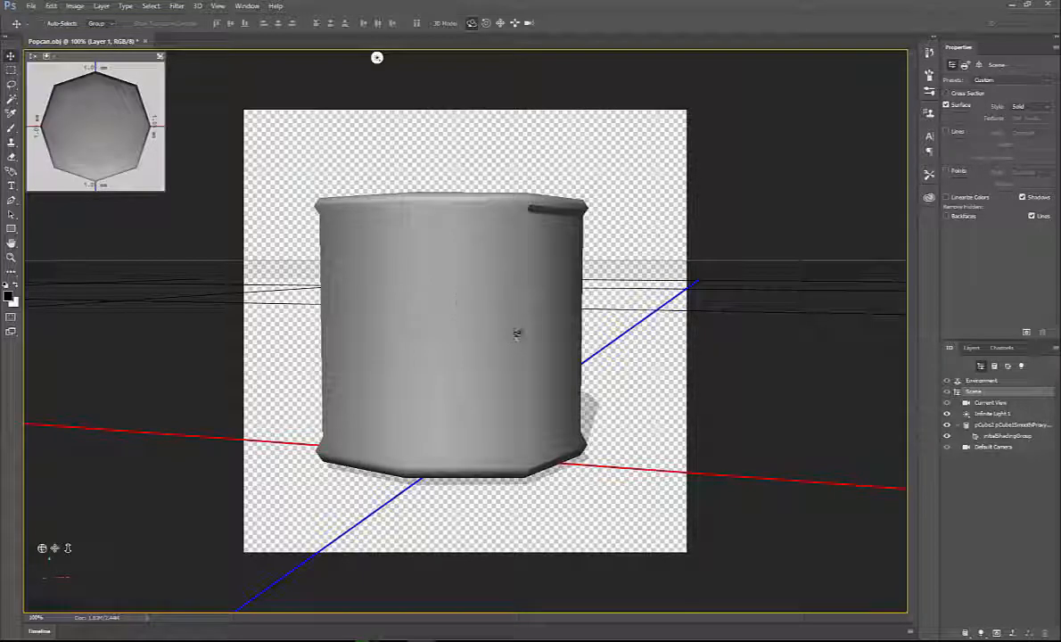
pyautogui.click(1001, 403)
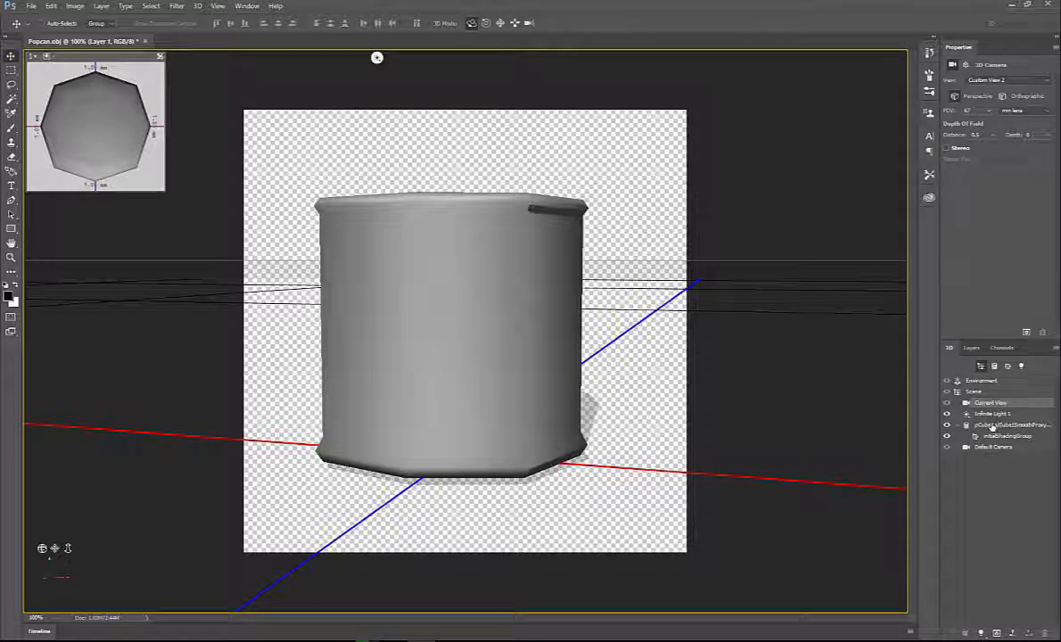
# Try moving the can mesh along its red axis, undo the move, and select the Scene entry again
pyautogui.click(993, 425)
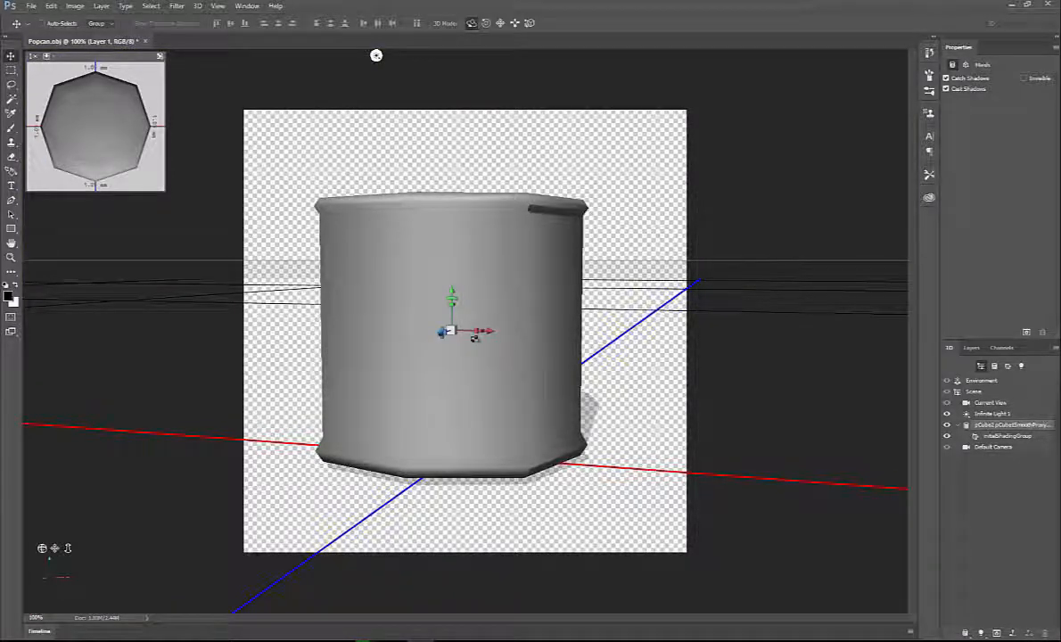
pyautogui.moveTo(489, 330); pyautogui.dragTo(518, 334)
pyautogui.hotkey('ctrl', 'z')
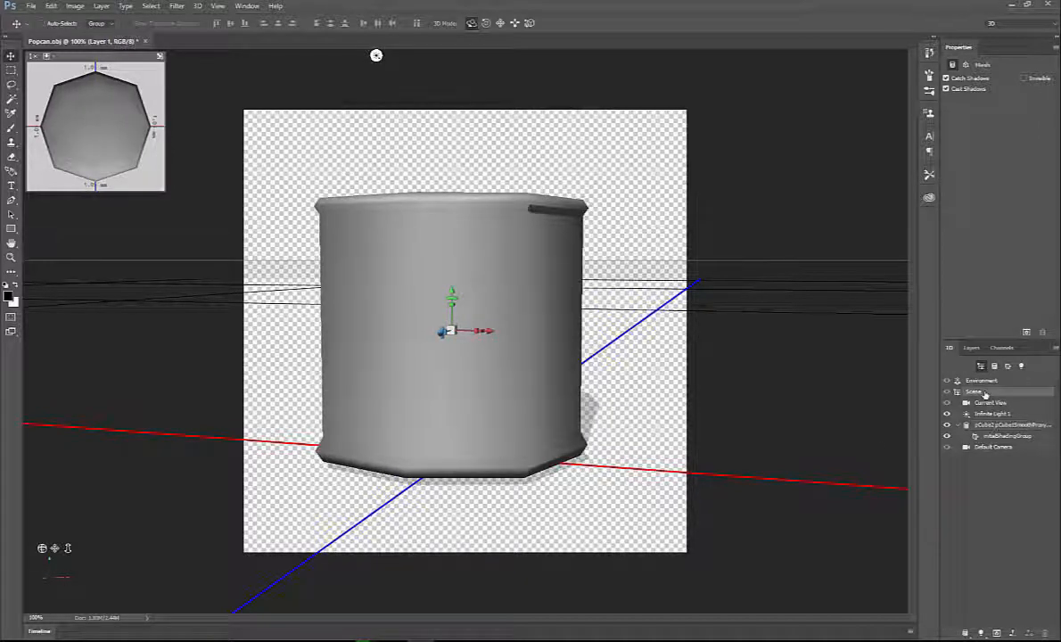
pyautogui.click(983, 392)
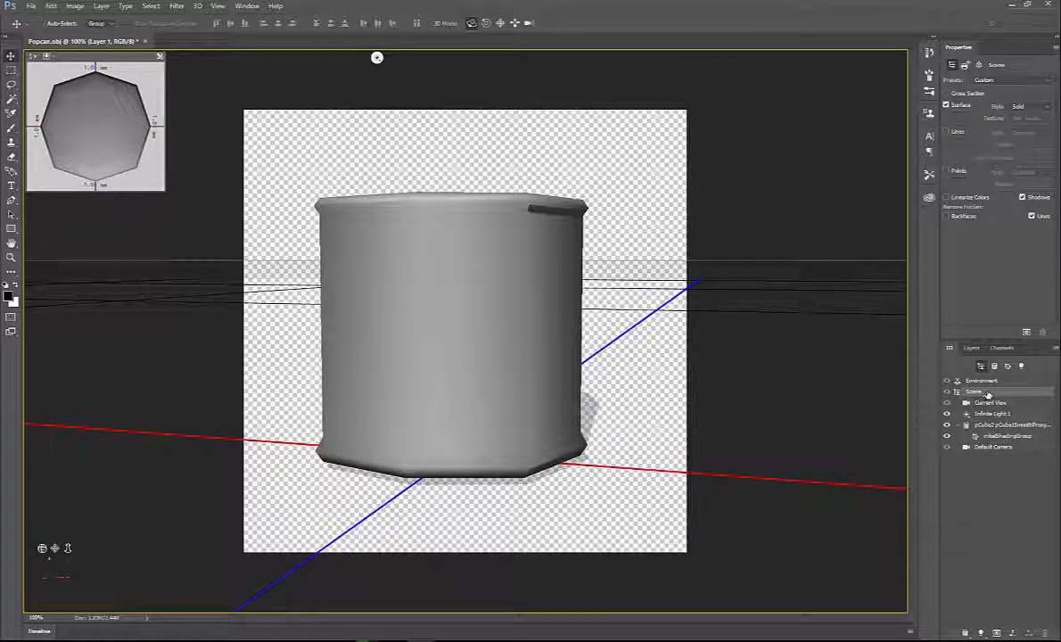
# Create a layer above the 3D layer, paint a loose dark brush stroke across the can, and merge it down onto the can
pyautogui.press('F7')
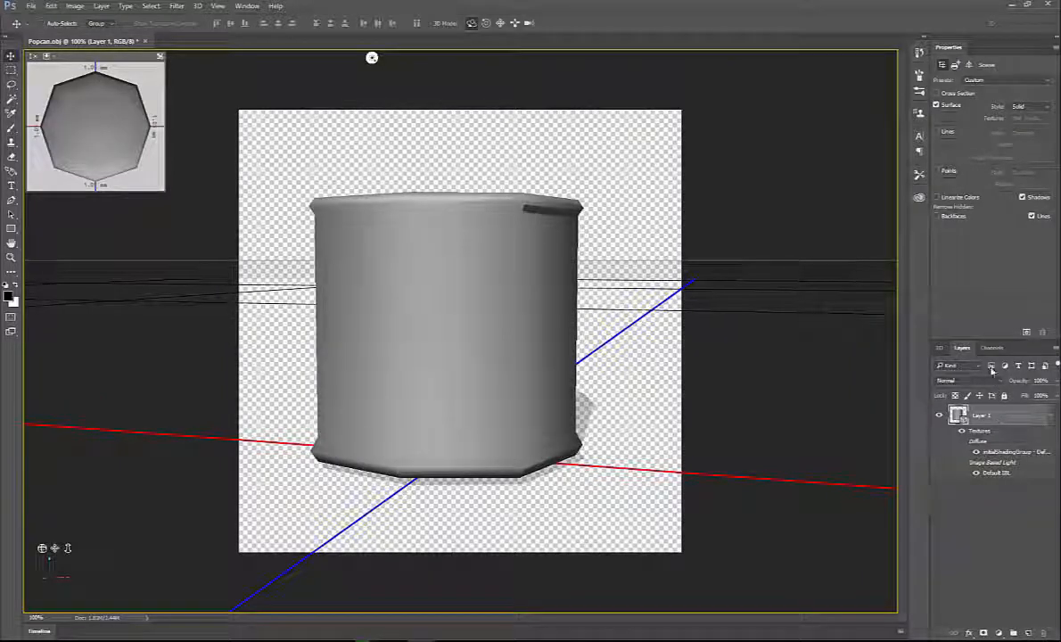
pyautogui.click(1028, 633)
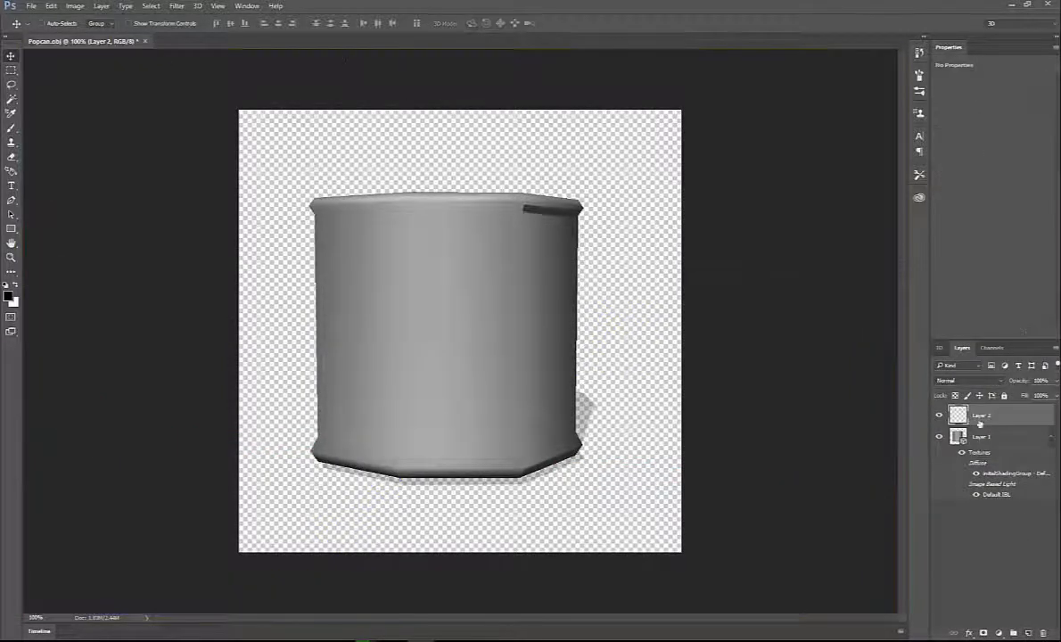
pyautogui.press('b')
pyautogui.moveTo(443, 279)
pyautogui.mouseDown()
pyautogui.moveTo(492, 413)
pyautogui.moveTo(629, 266)
pyautogui.moveTo(629, 190)
pyautogui.moveTo(560, 145)
pyautogui.moveTo(432, 159)
pyautogui.moveTo(441, 197)
pyautogui.mouseUp()
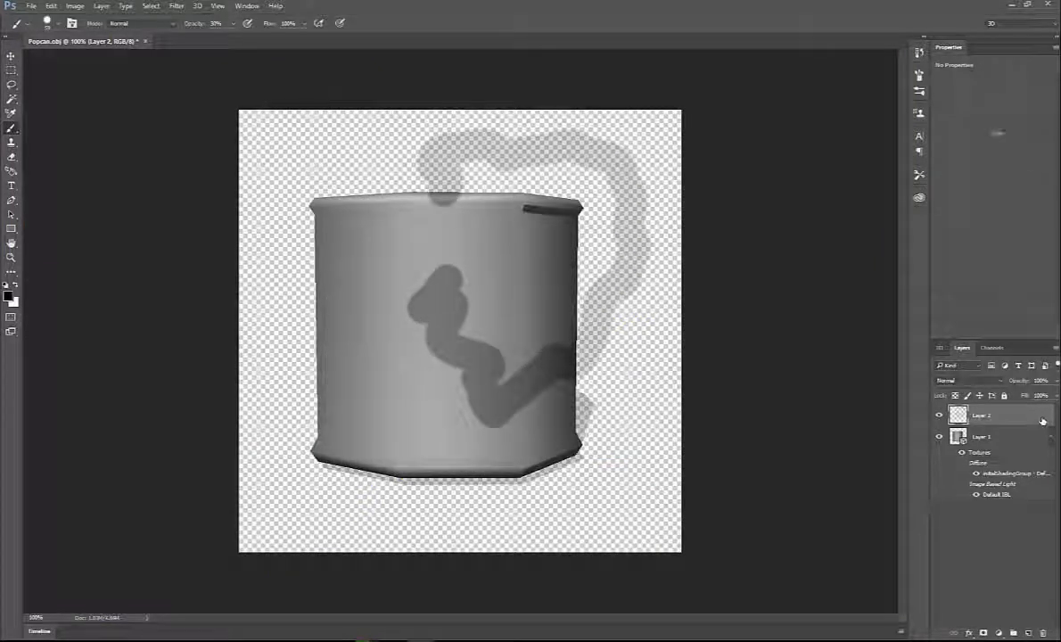
pyautogui.hotkey('ctrl', 'e')
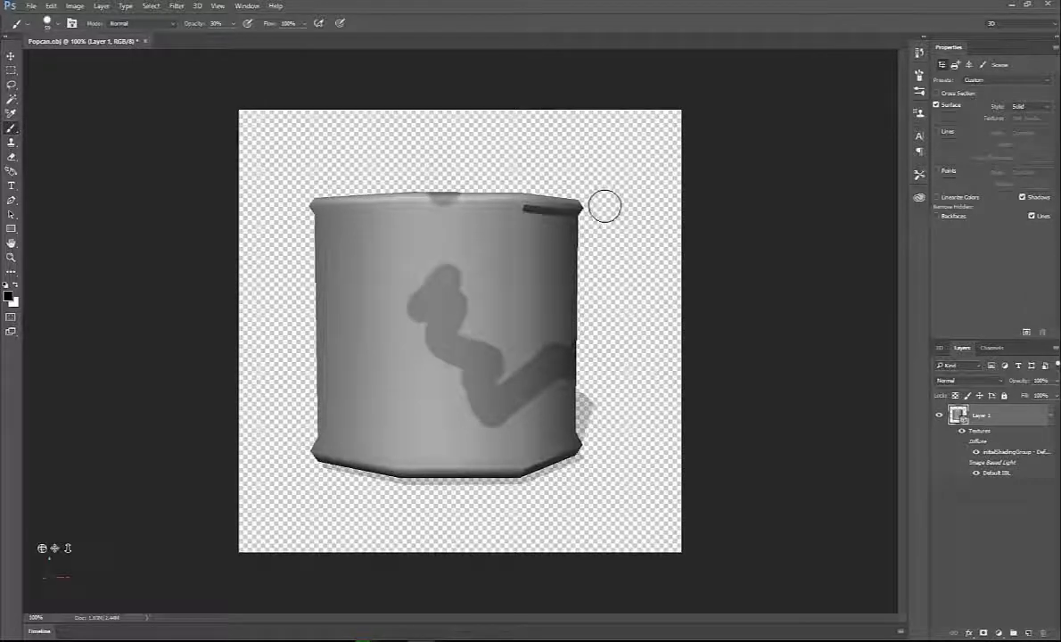
# Examine how the merged brush stroke wraps around the can from several camera angles
pyautogui.press('v')
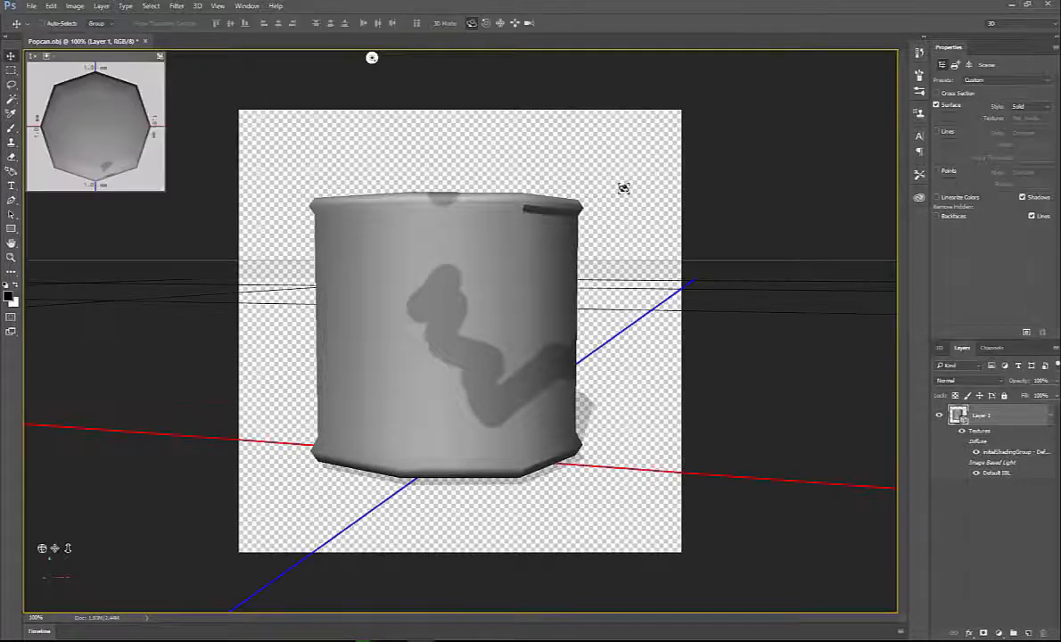
pyautogui.moveTo(623, 188); pyautogui.dragTo(571, 210)
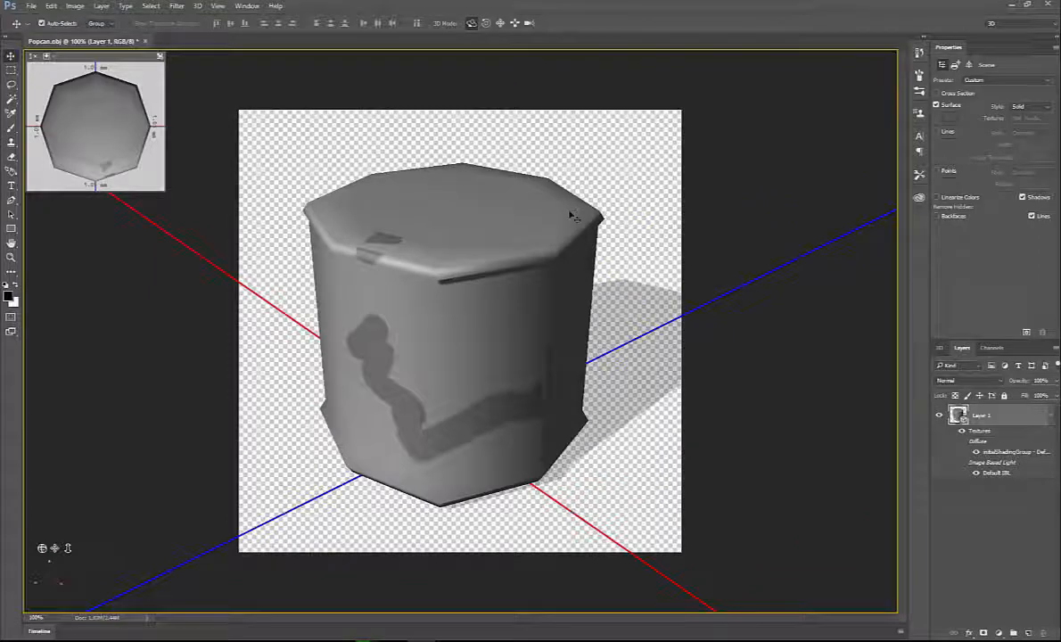
pyautogui.moveTo(584, 288); pyautogui.dragTo(319, 57)
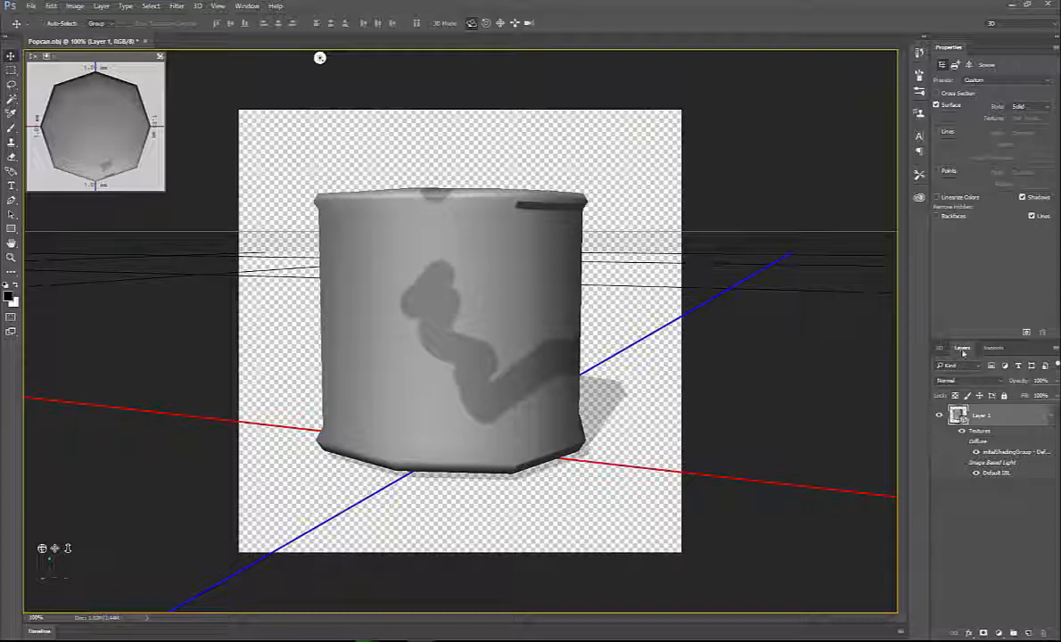
# Open the can's diffuse texture with its UV overlay and fill the layer with light blue #91d4ff
pyautogui.doubleClick(1000, 452)
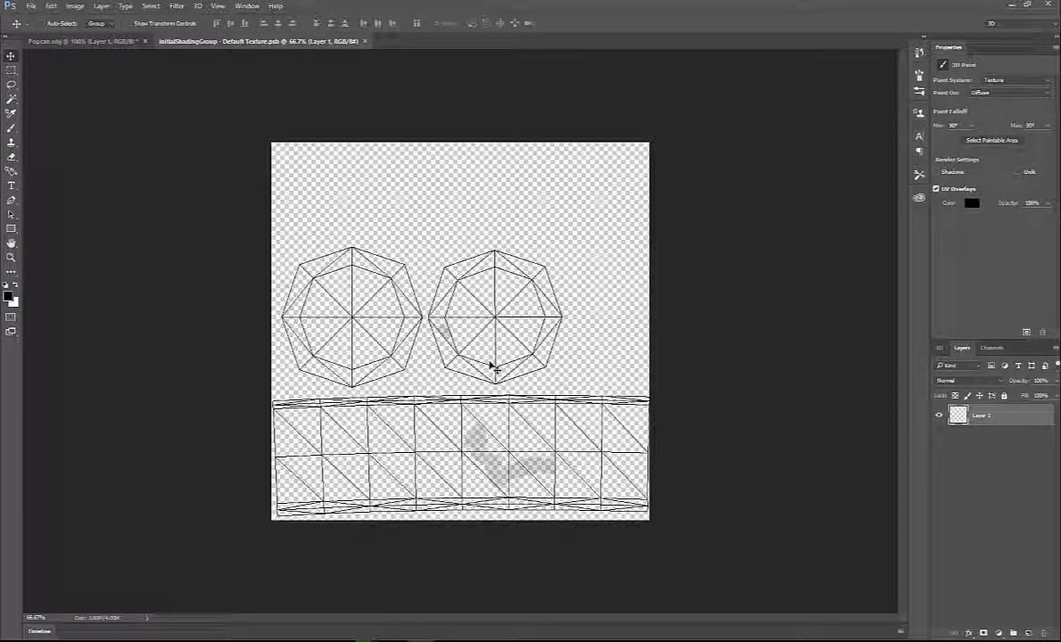
pyautogui.click(11, 271)
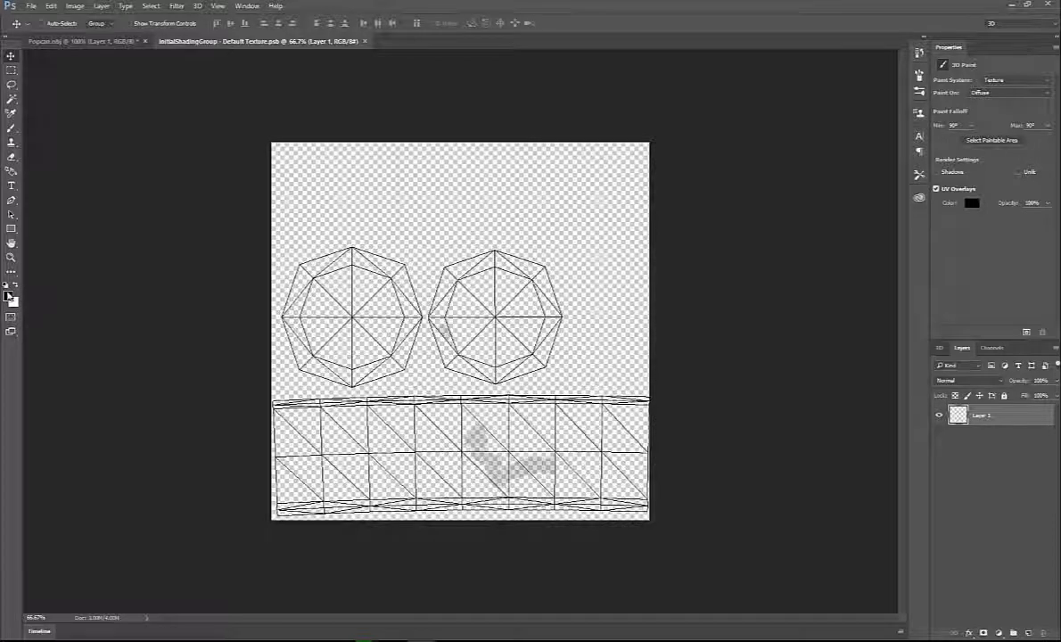
pyautogui.click(9, 295)
pyautogui.moveTo(550, 266); pyautogui.dragTo(550, 235)
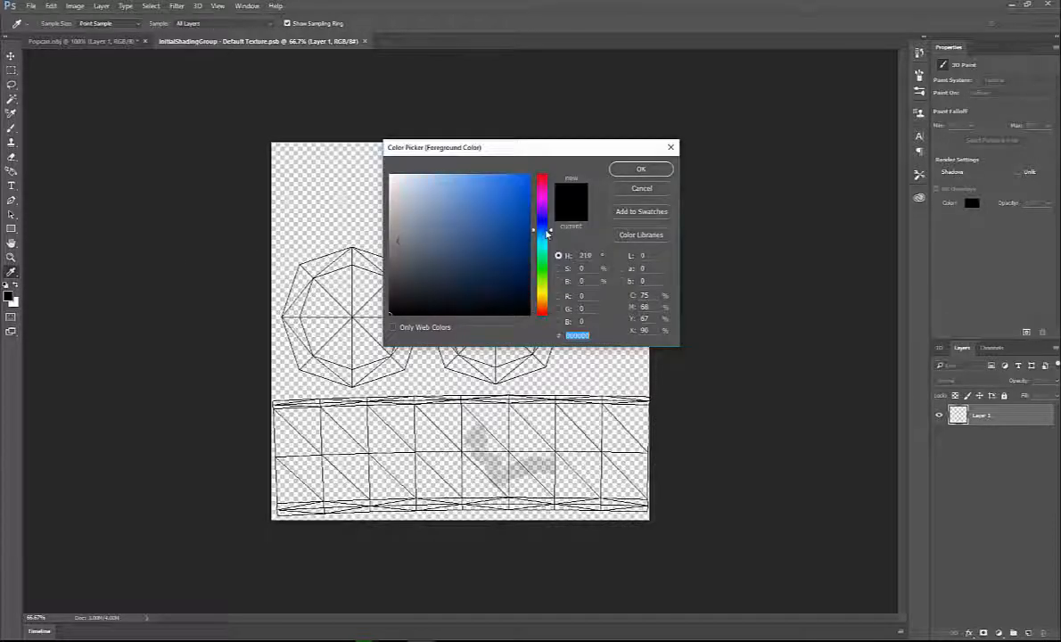
pyautogui.click(450, 173)
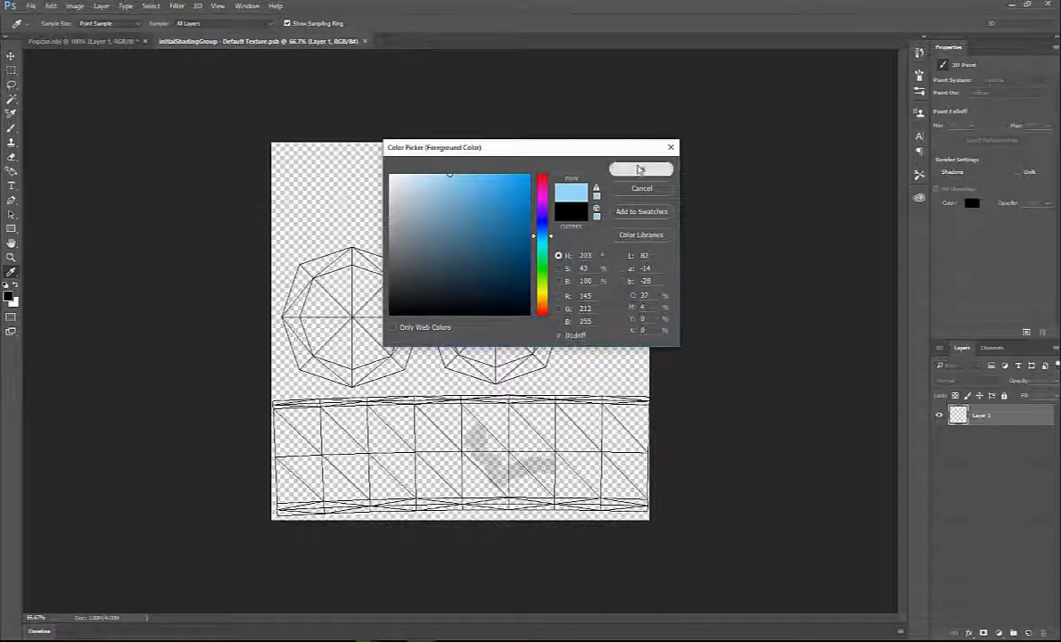
pyautogui.click(639, 169)
pyautogui.press('v')
pyautogui.hotkey('alt', 'BackSpace')
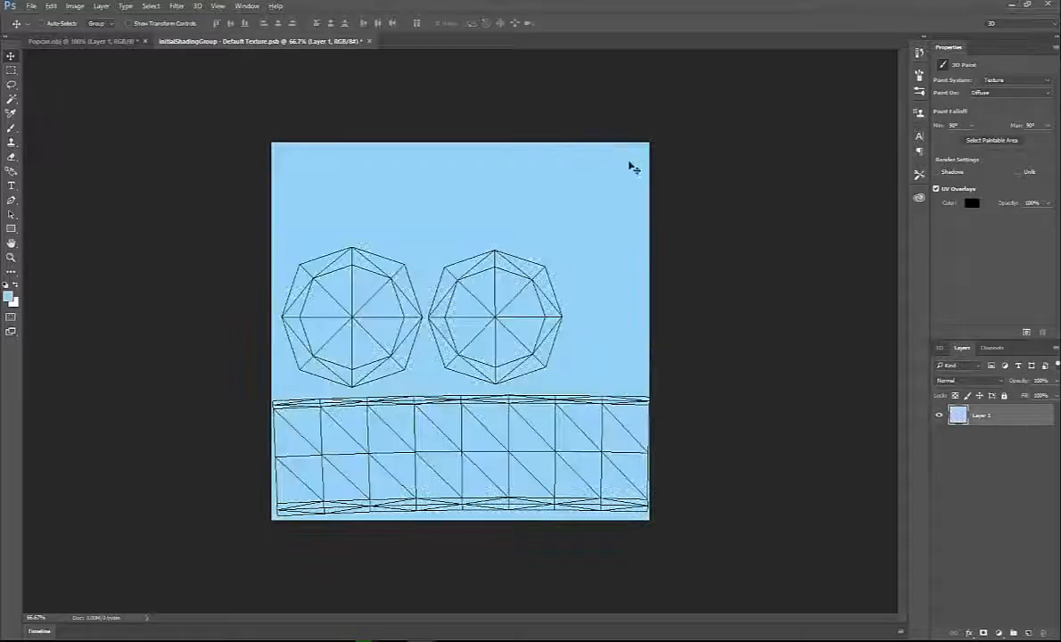
# Save the blue texture, check it on the 3D can, and return to the texture document
pyautogui.hotkey('ctrl', 's')
pyautogui.click(82, 41)
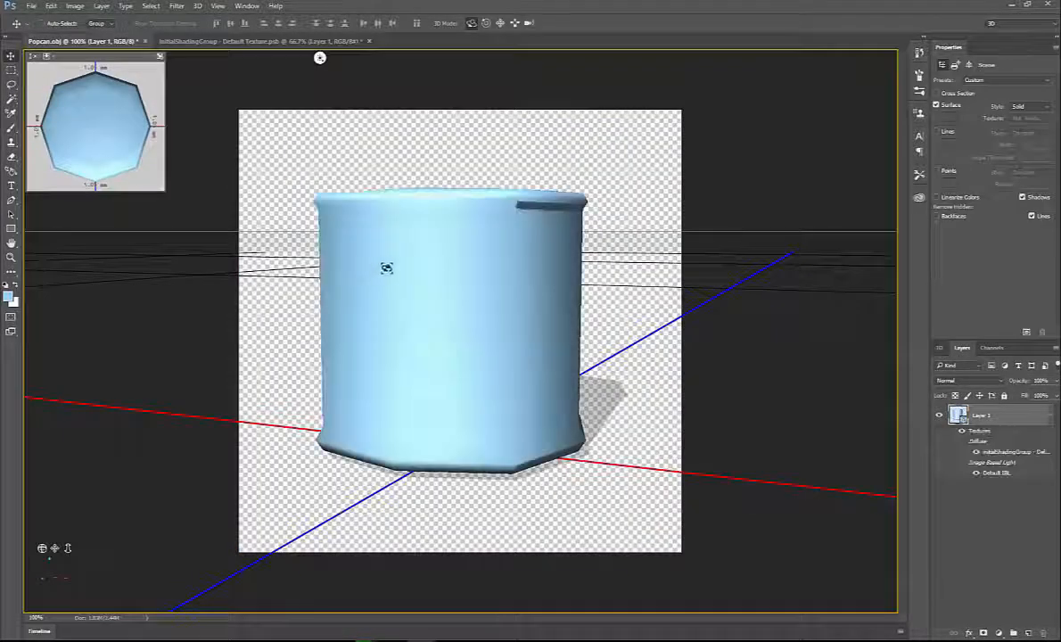
pyautogui.click(246, 42)
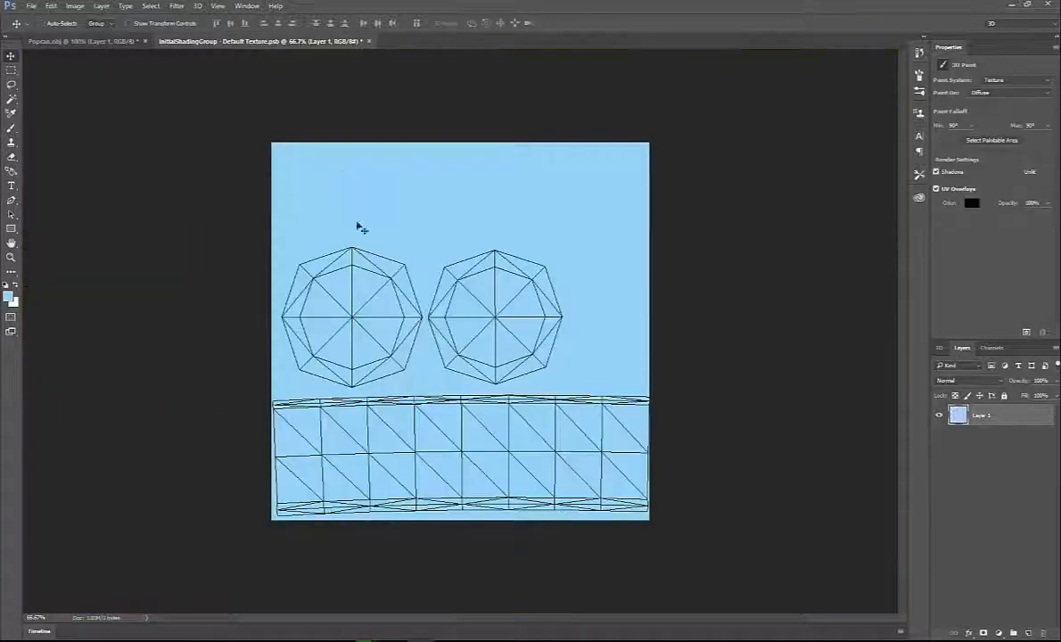
# Enlarge the round brush until its tip nearly spans the height of the can's side strip in the UV layout
pyautogui.press('b')
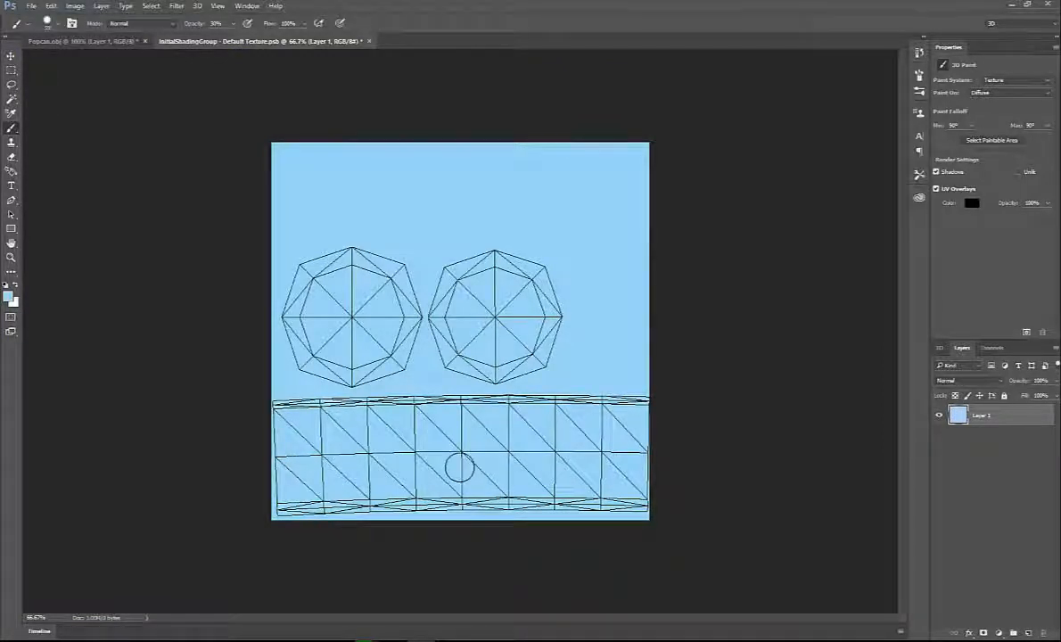
pyautogui.press(']')
pyautogui.press(']')
pyautogui.press(']')
pyautogui.press(']')
pyautogui.press(']')
pyautogui.press(']')
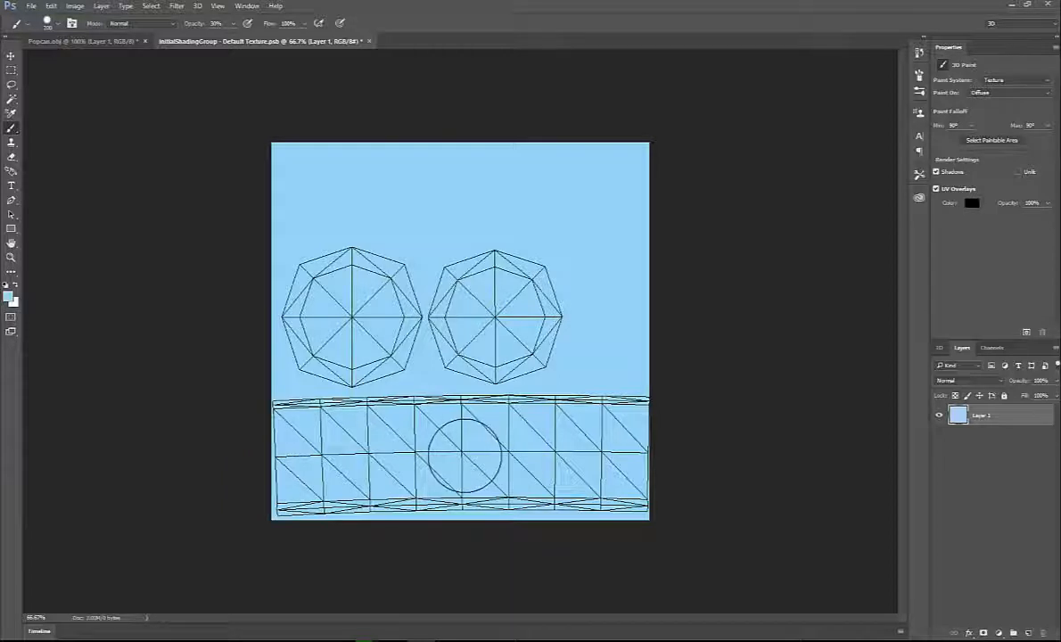
pyautogui.press(']')
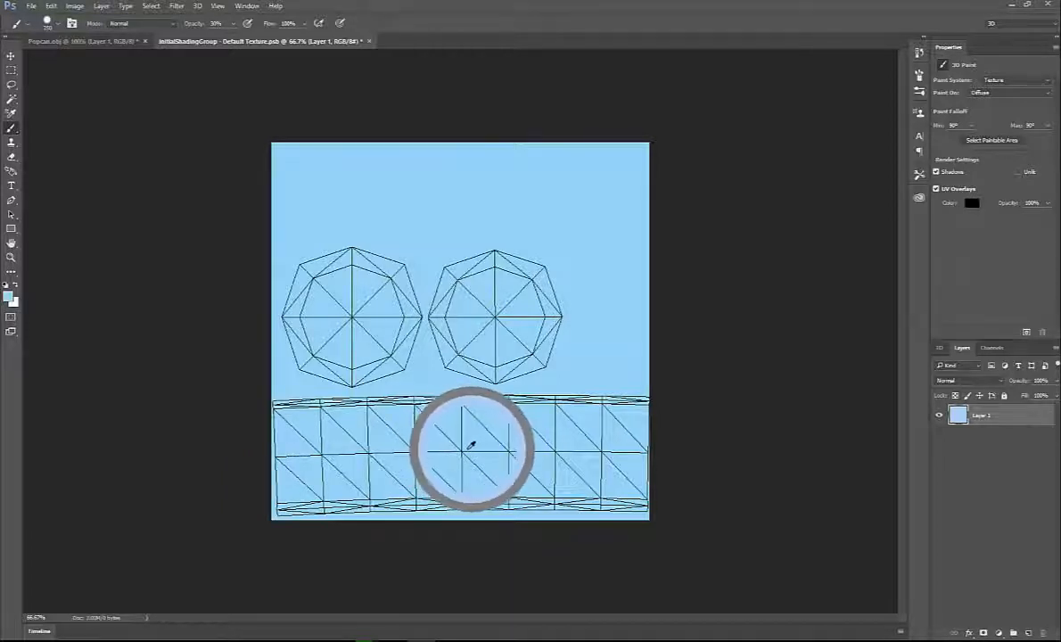
pyautogui.moveTo(462, 449)
pyautogui.mouseDown()
pyautogui.moveTo(486, 455)
pyautogui.moveTo(447, 448)
pyautogui.moveTo(497, 455)
pyautogui.moveTo(452, 449)
pyautogui.mouseUp()
pyautogui.moveTo(460, 354)
pyautogui.mouseDown()
pyautogui.moveTo(481, 471)
pyautogui.moveTo(465, 482)
pyautogui.moveTo(487, 501)
pyautogui.mouseUp()
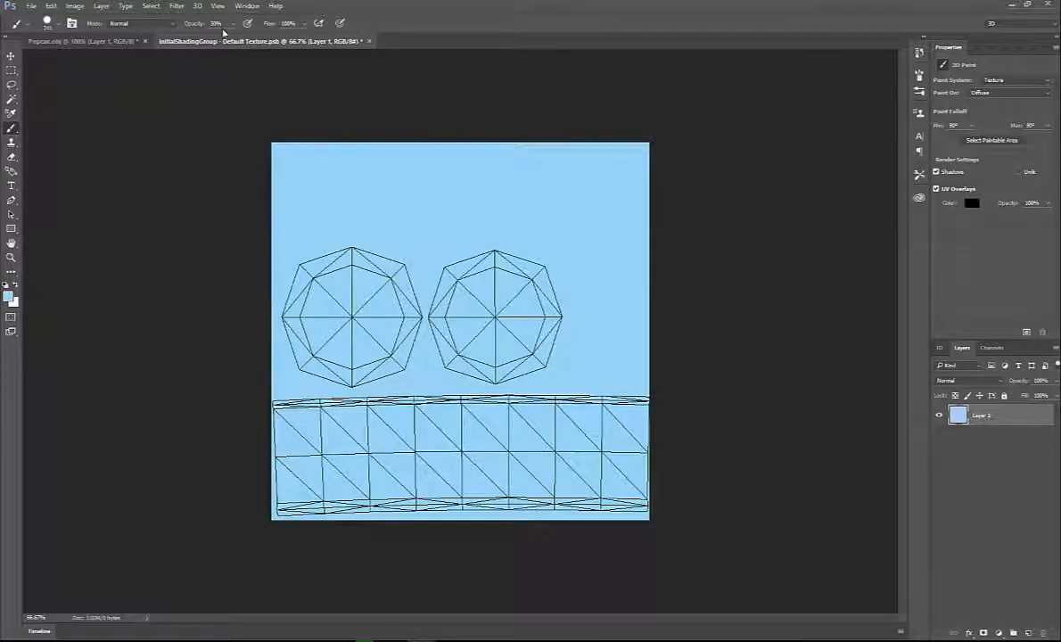
# Set the brush to 100% opacity and paint a pure red disc in the middle of the side strip
pyautogui.press('0')
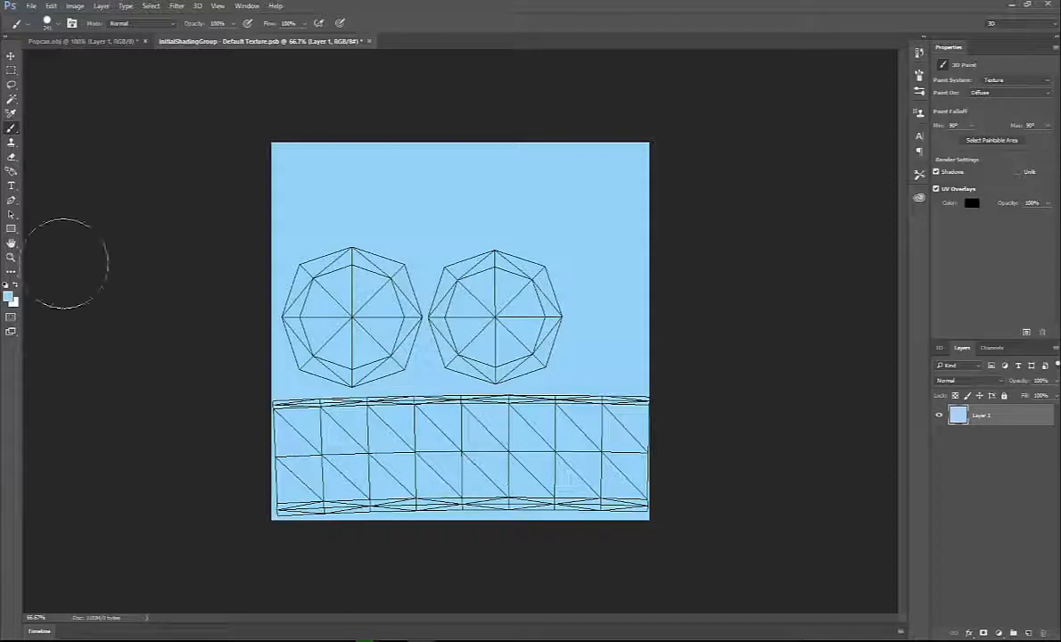
pyautogui.click(8, 294)
pyautogui.moveTo(541, 236); pyautogui.dragTo(548, 155)
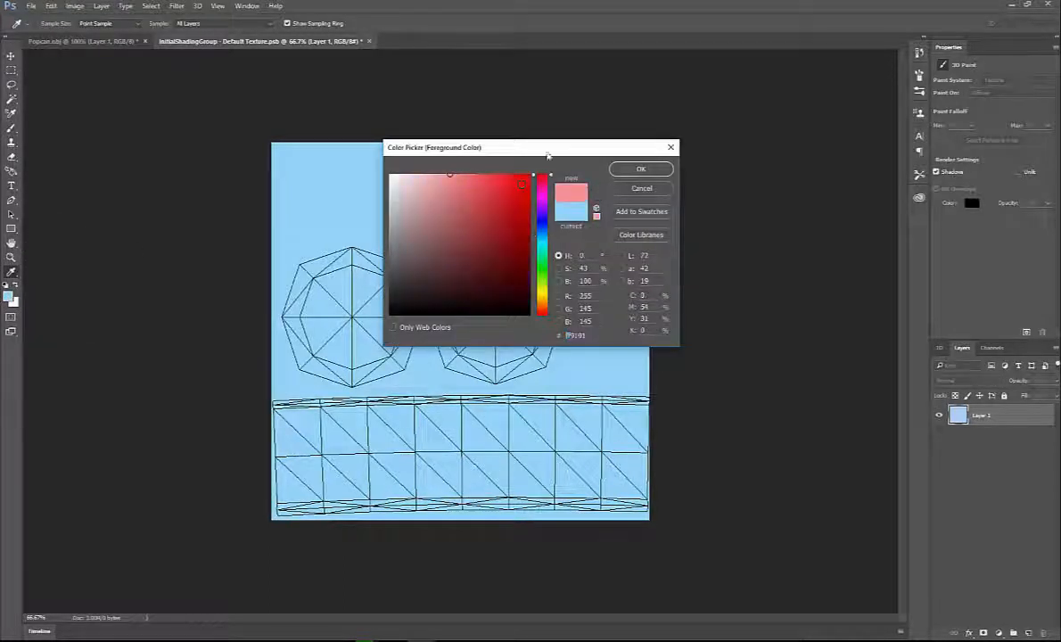
pyautogui.moveTo(449, 175); pyautogui.dragTo(530, 175)
pyautogui.click(640, 168)
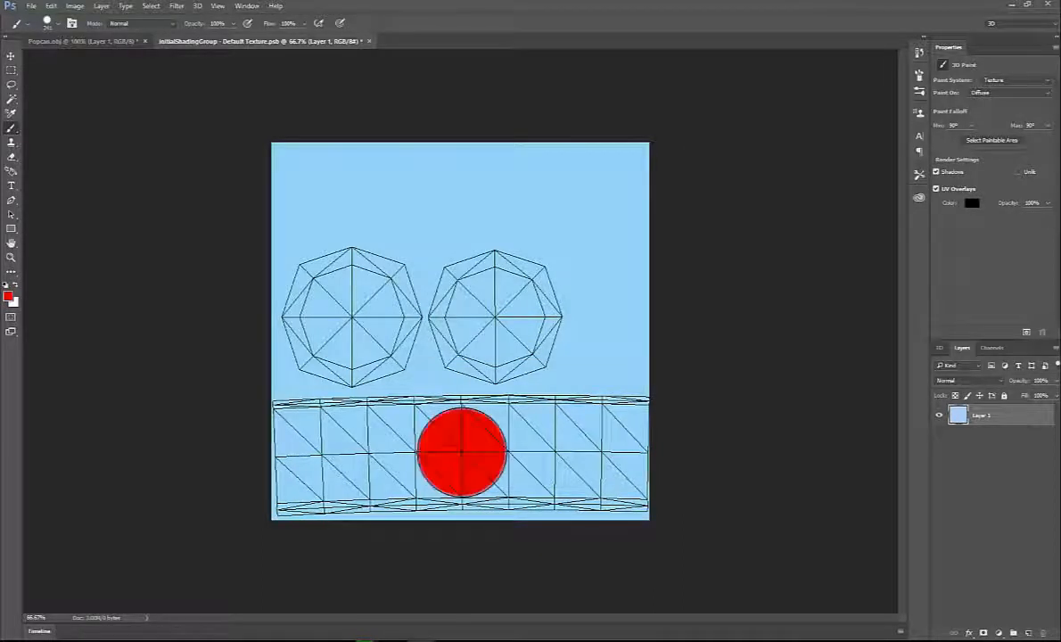
# Select the red disc and subtract its lower portion from the selection along a wavy freehand edge
pyautogui.press('w')
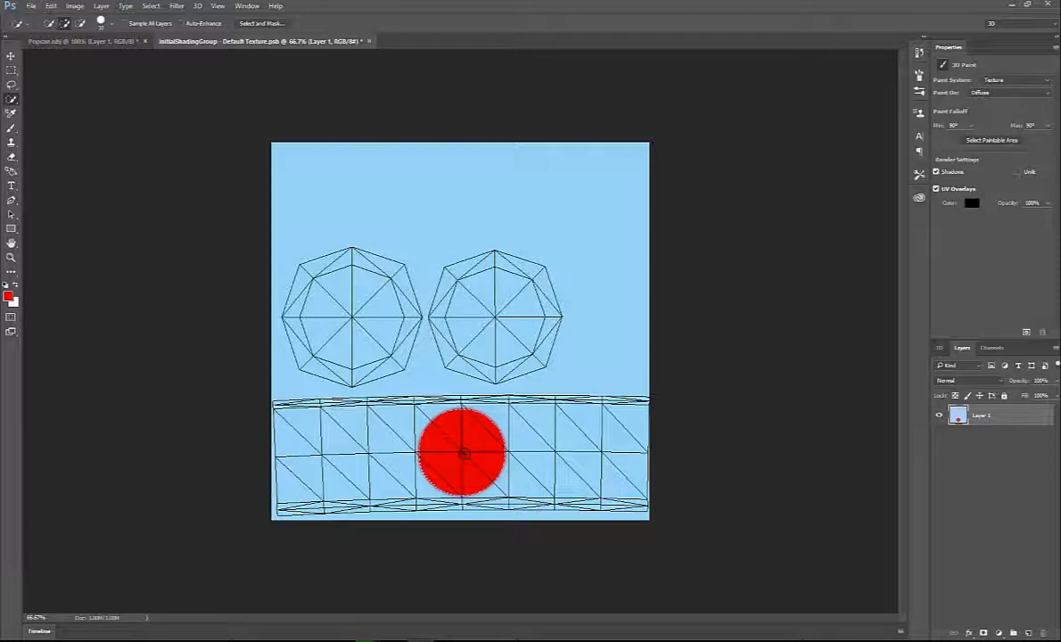
pyautogui.press('l')
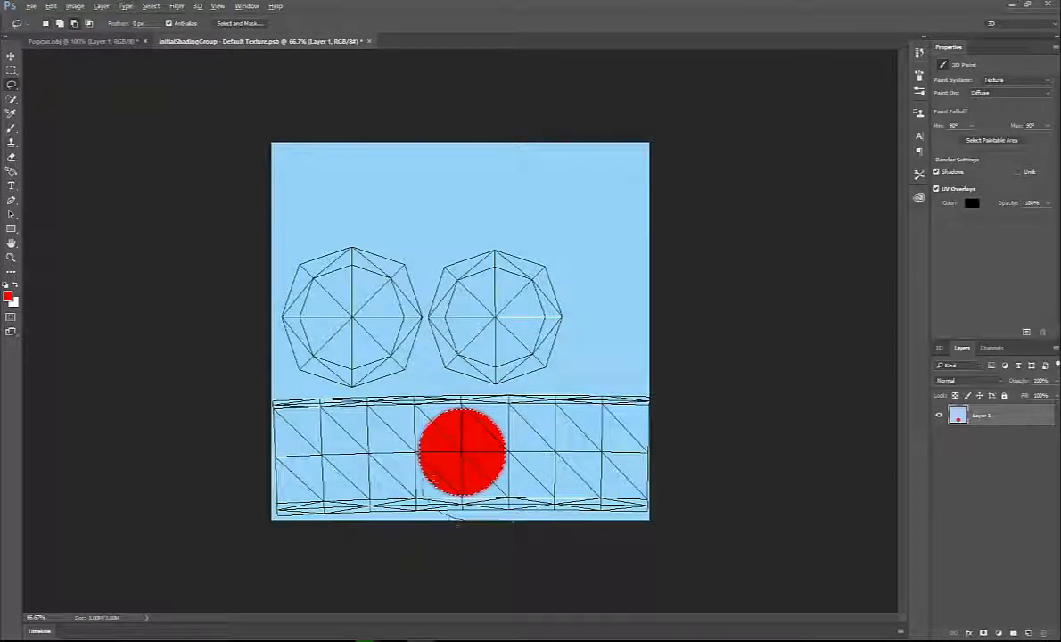
pyautogui.moveTo(427, 465); pyautogui.dragTo(509, 426)
pyautogui.moveTo(535, 504); pyautogui.dragTo(506, 518)
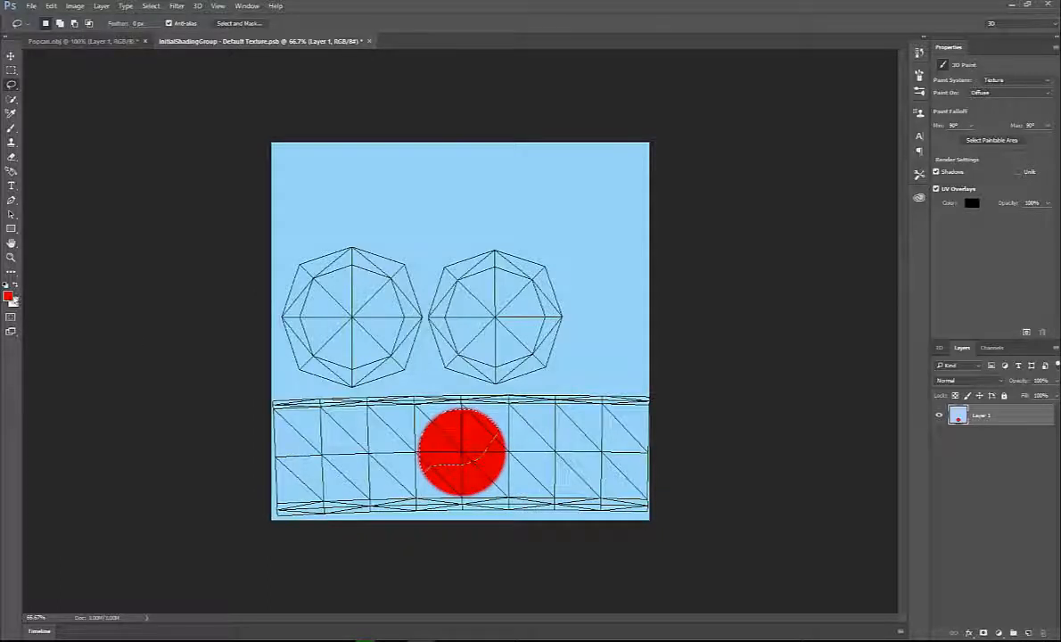
# Fill the selected upper part of the disc with black #000000 and clear the selection
pyautogui.click(9, 297)
pyautogui.moveTo(398, 306); pyautogui.dragTo(360, 330)
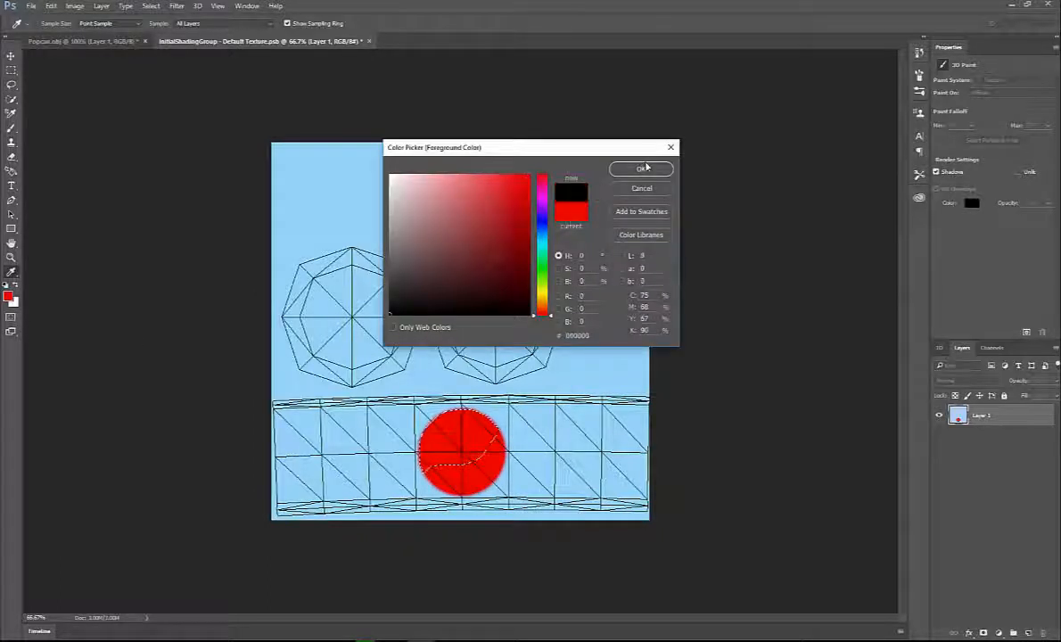
pyautogui.click(642, 168)
pyautogui.hotkey('alt', 'BackSpace')
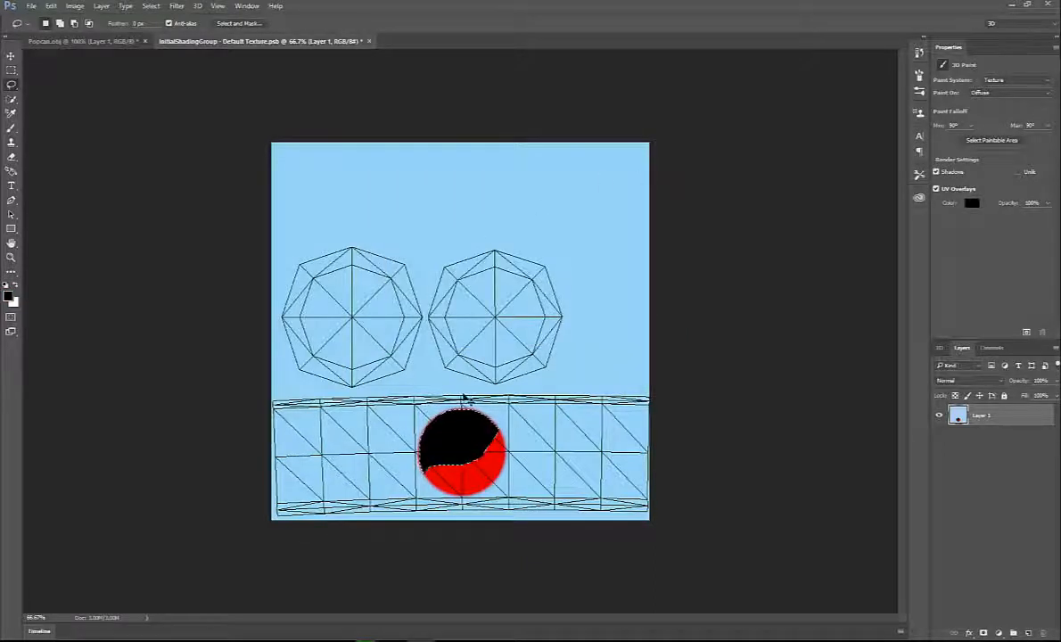
pyautogui.hotkey('ctrl', 'd')
# Paint two white round eyes side by side on the disc with a smaller brush
pyautogui.click(16, 285)
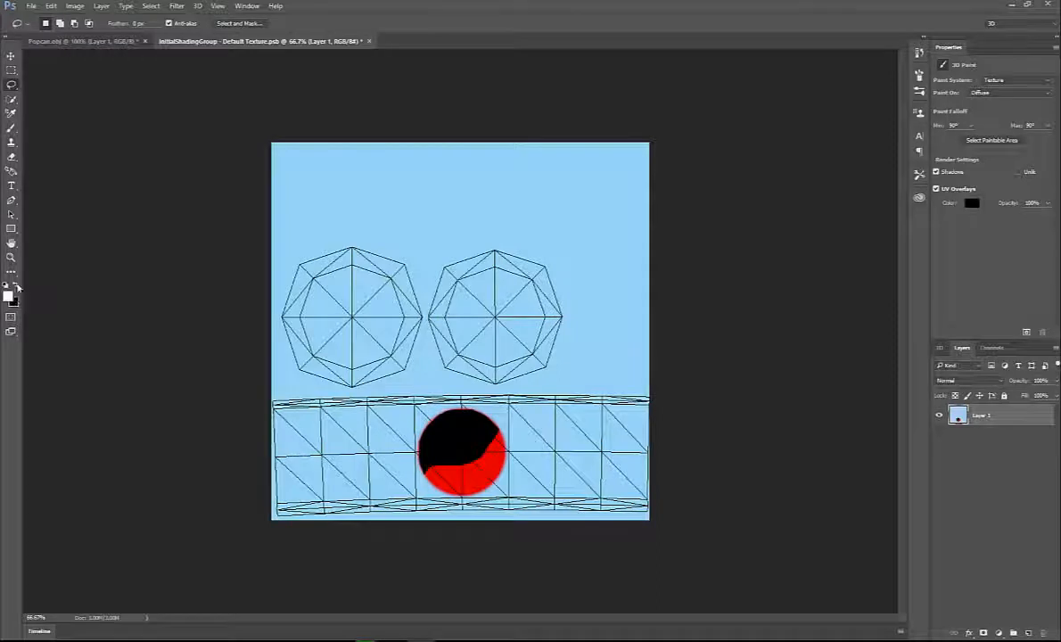
pyautogui.press('b')
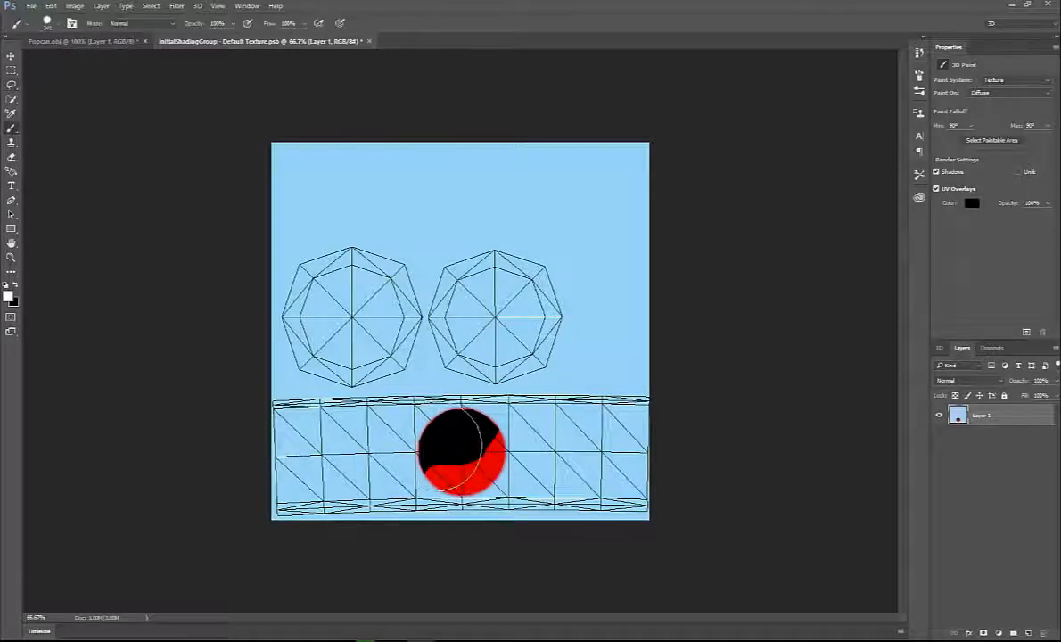
pyautogui.moveTo(461, 465)
pyautogui.mouseDown()
pyautogui.moveTo(420, 462)
pyautogui.moveTo(446, 464)
pyautogui.moveTo(430, 464)
pyautogui.moveTo(399, 421)
pyautogui.mouseUp()
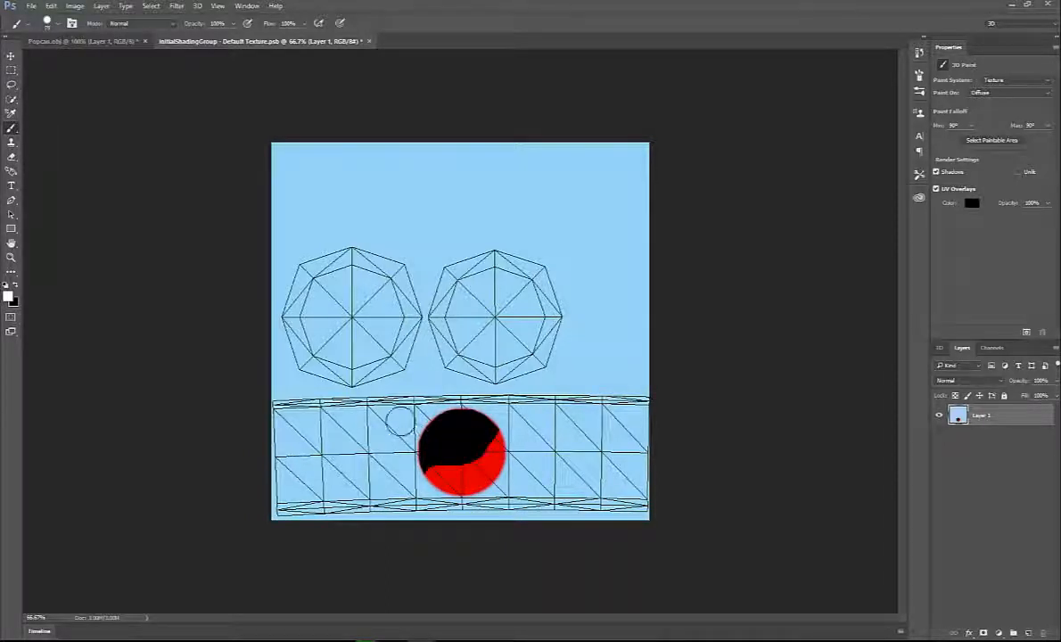
pyautogui.click(442, 445)
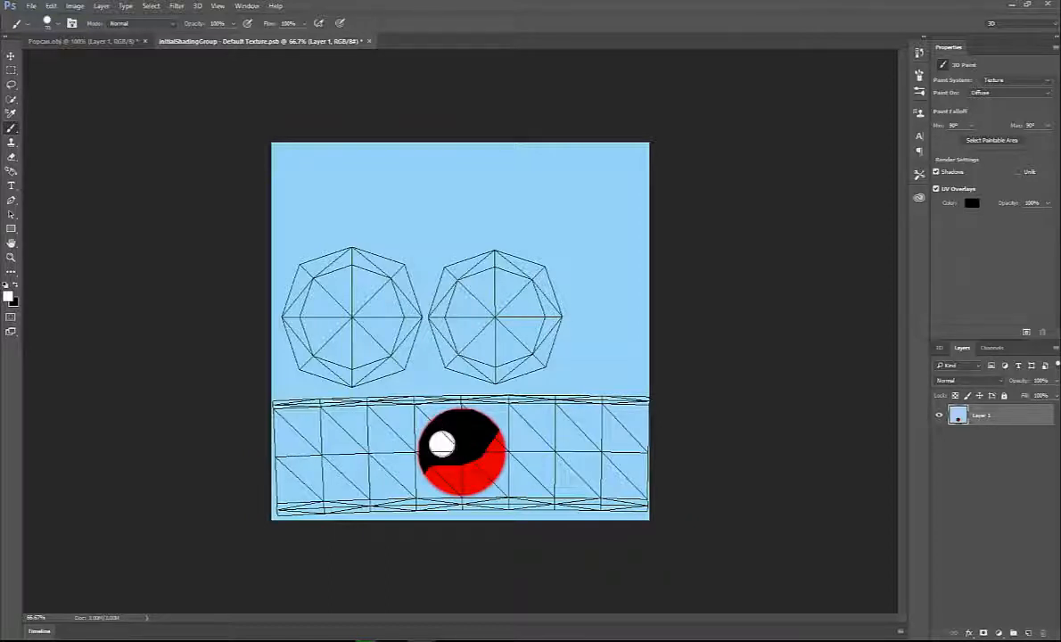
pyautogui.click(479, 442)
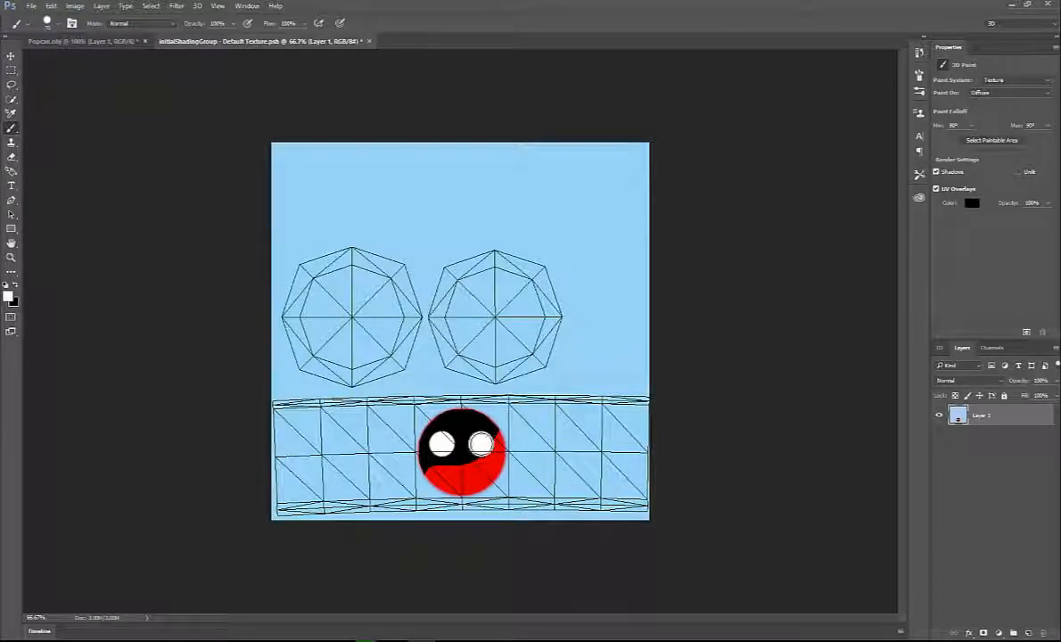
# Paint a smaller pure blue pupil in each white eye and display the updated texture on the 3D can
pyautogui.click(9, 297)
pyautogui.click(529, 176)
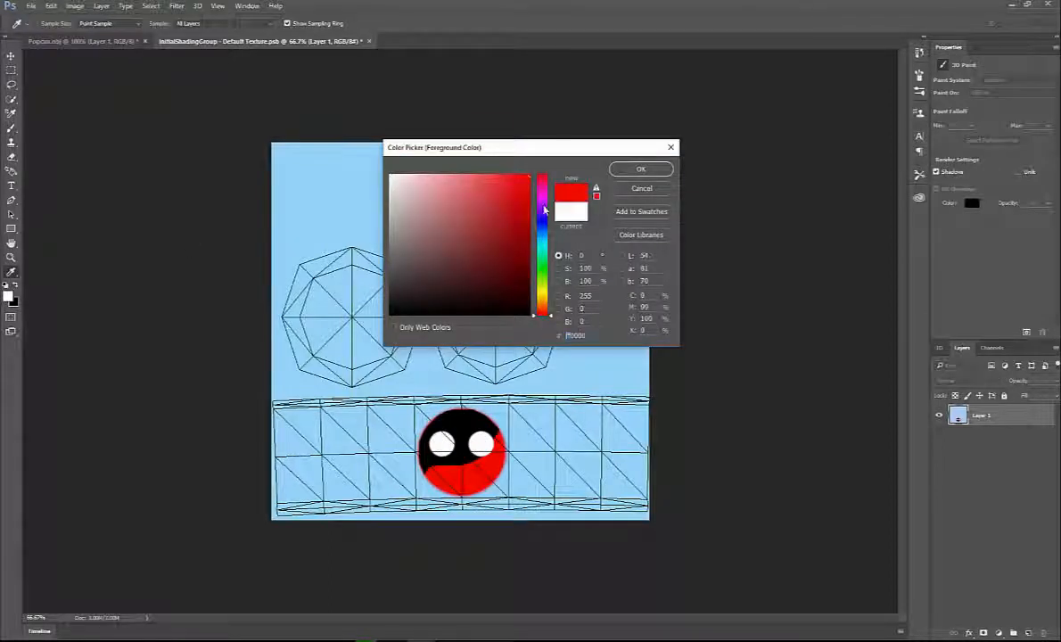
pyautogui.click(545, 222)
pyautogui.click(623, 172)
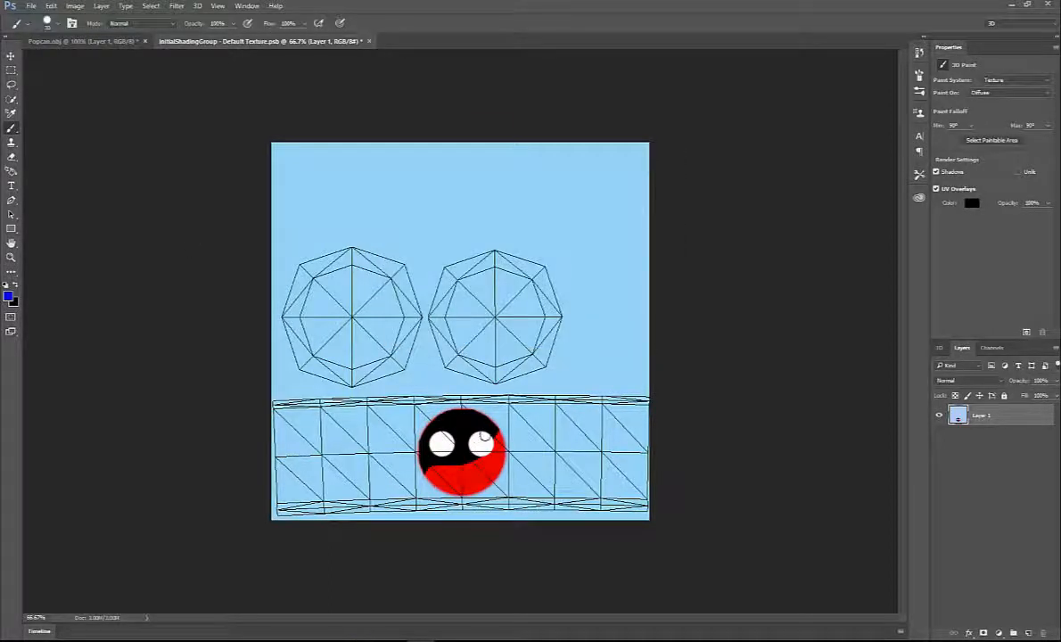
pyautogui.click(481, 443)
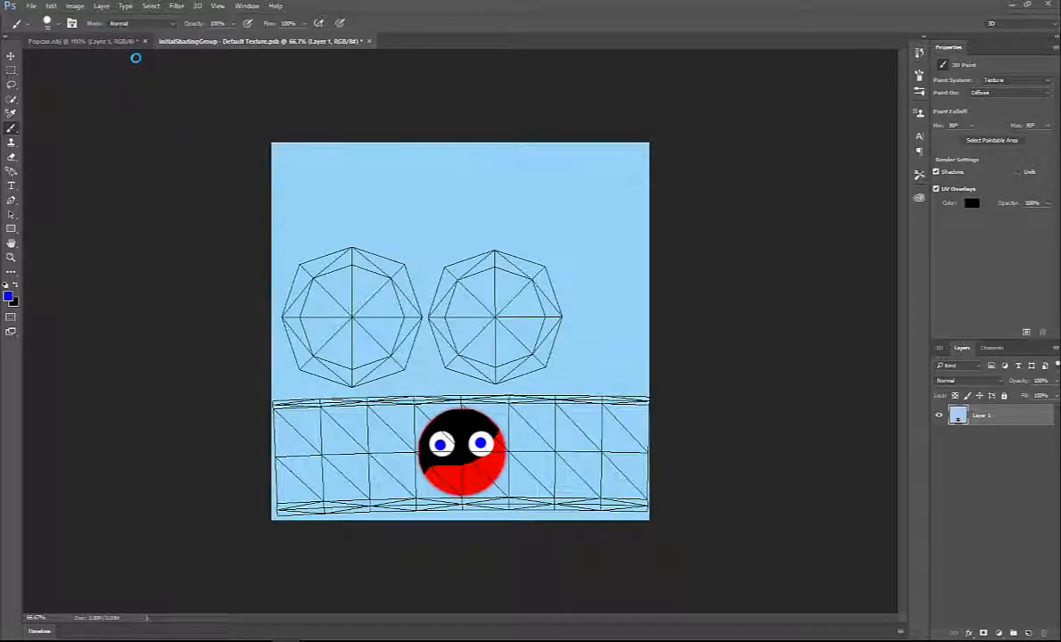
pyautogui.click(100, 41)
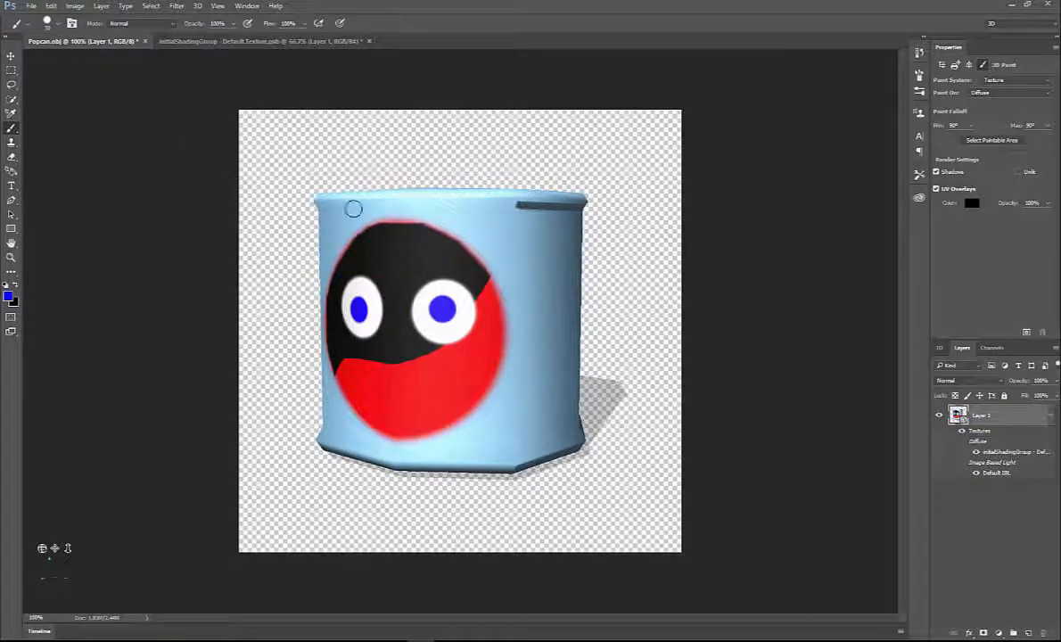
# Set the foreground colour to a light neutral grey for painting in the can's texture document
pyautogui.press('v')
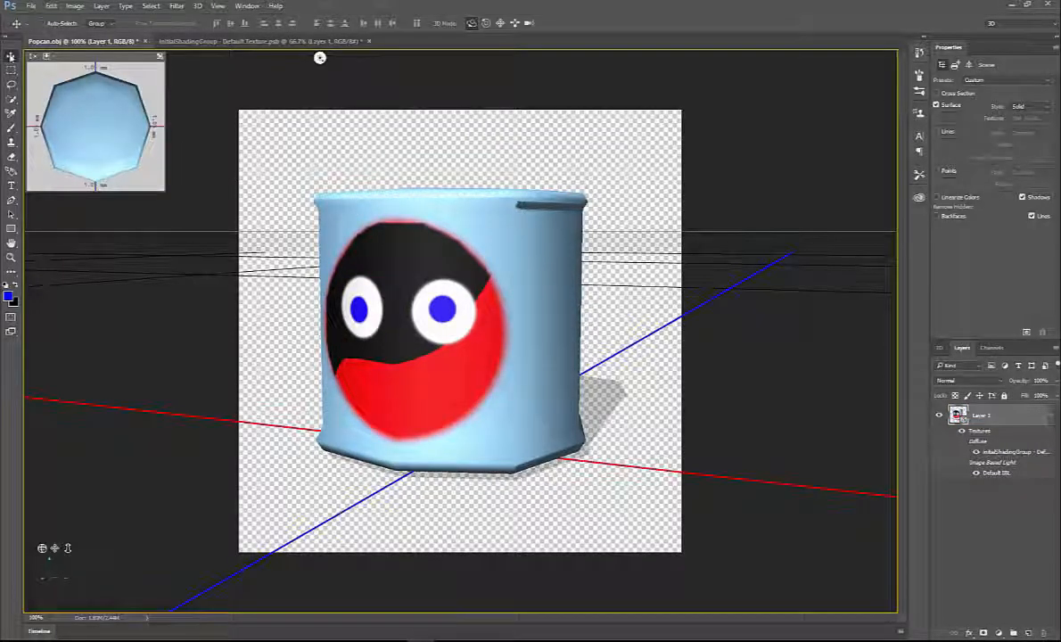
pyautogui.moveTo(319, 57); pyautogui.dragTo(441, 54)
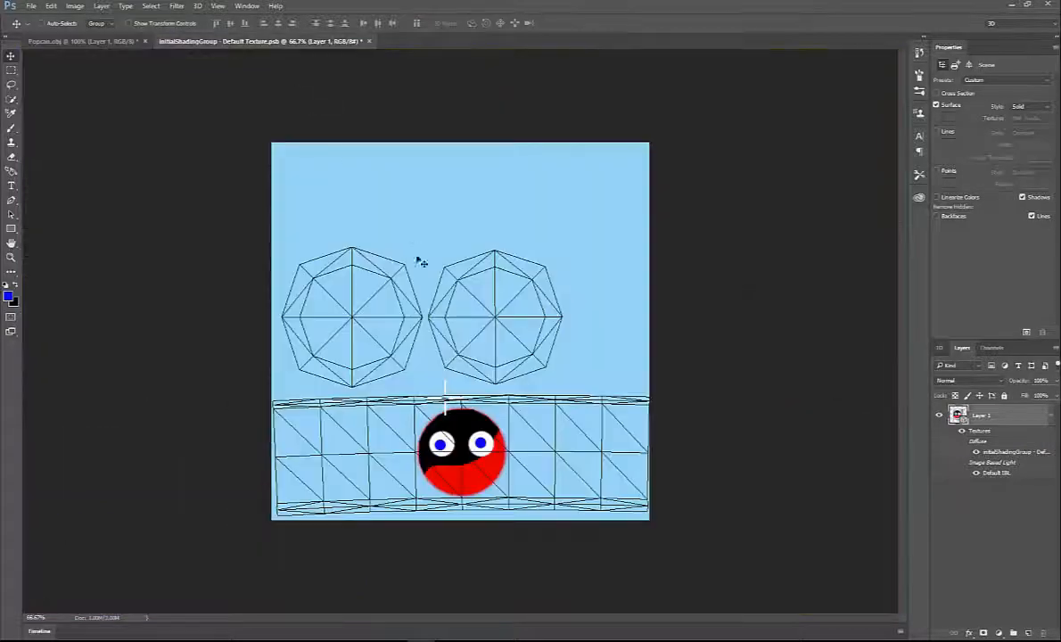
pyautogui.click(258, 41)
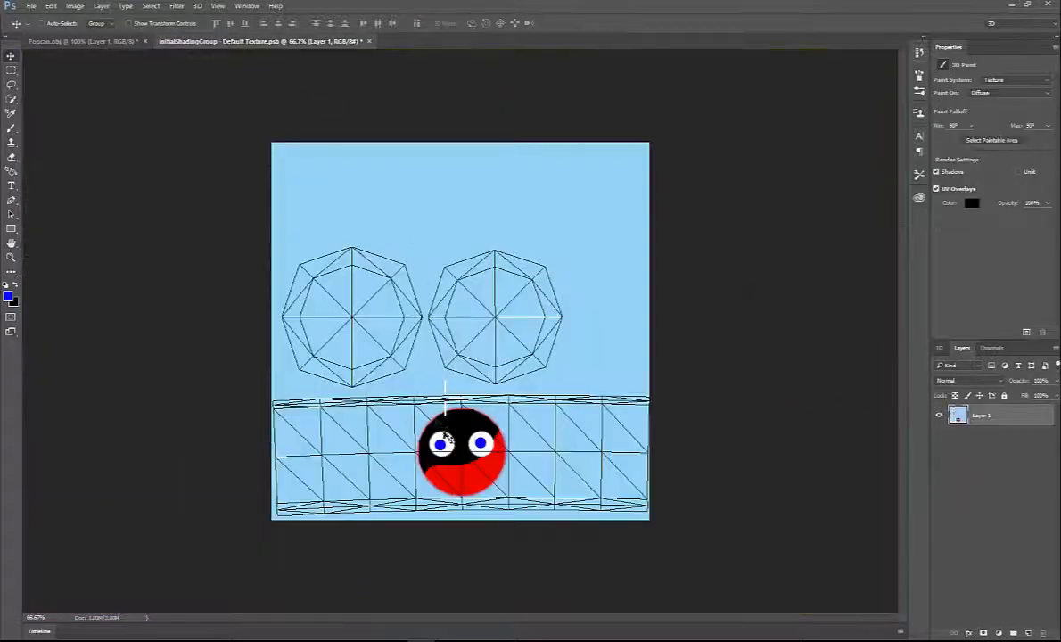
pyautogui.press('z')
pyautogui.click(437, 426)
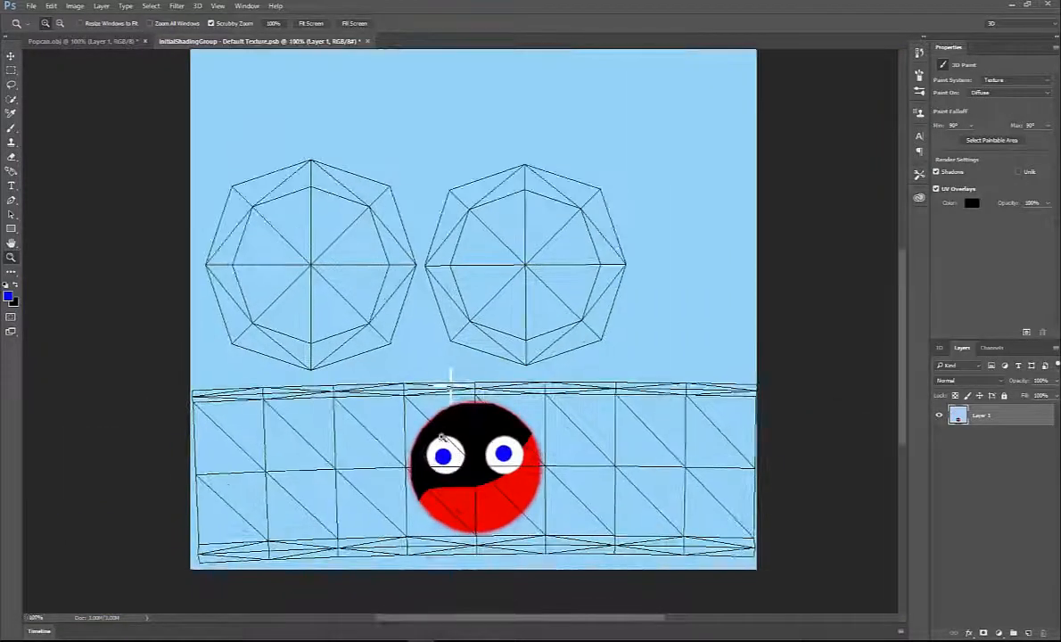
pyautogui.moveTo(422, 445); pyautogui.dragTo(422, 366)
pyautogui.press('b')
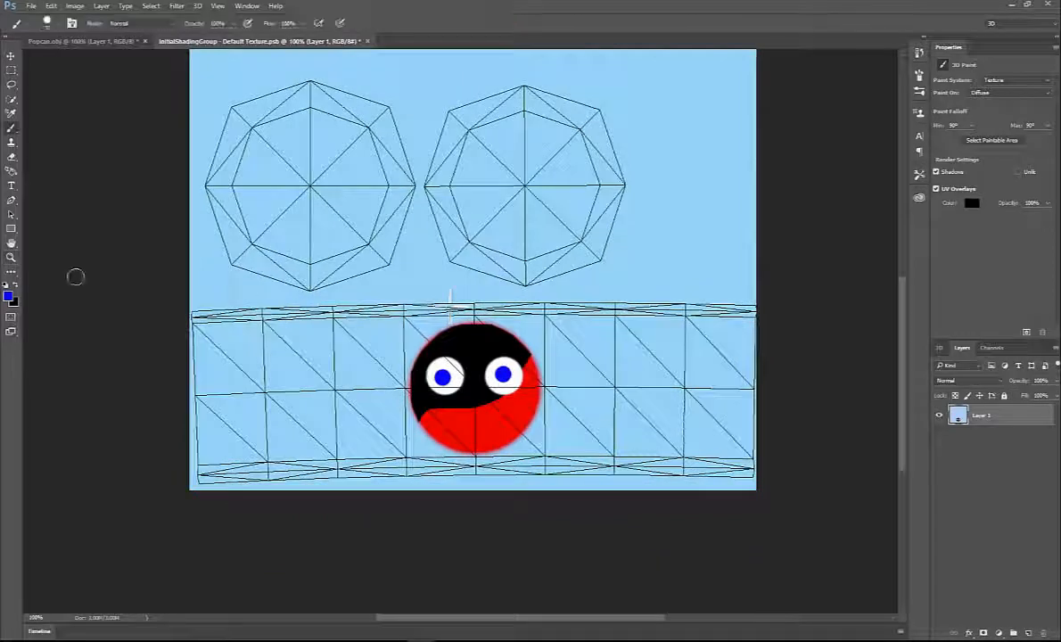
pyautogui.click(11, 300)
pyautogui.moveTo(397, 200); pyautogui.dragTo(385, 169)
pyautogui.moveTo(398, 221); pyautogui.dragTo(379, 223)
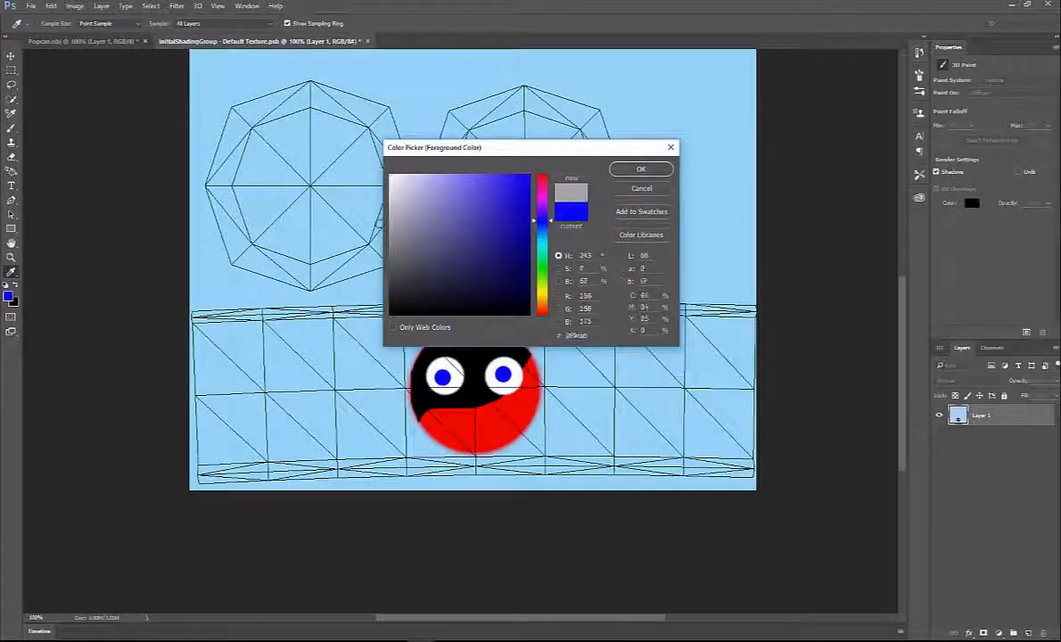
pyautogui.click(638, 170)
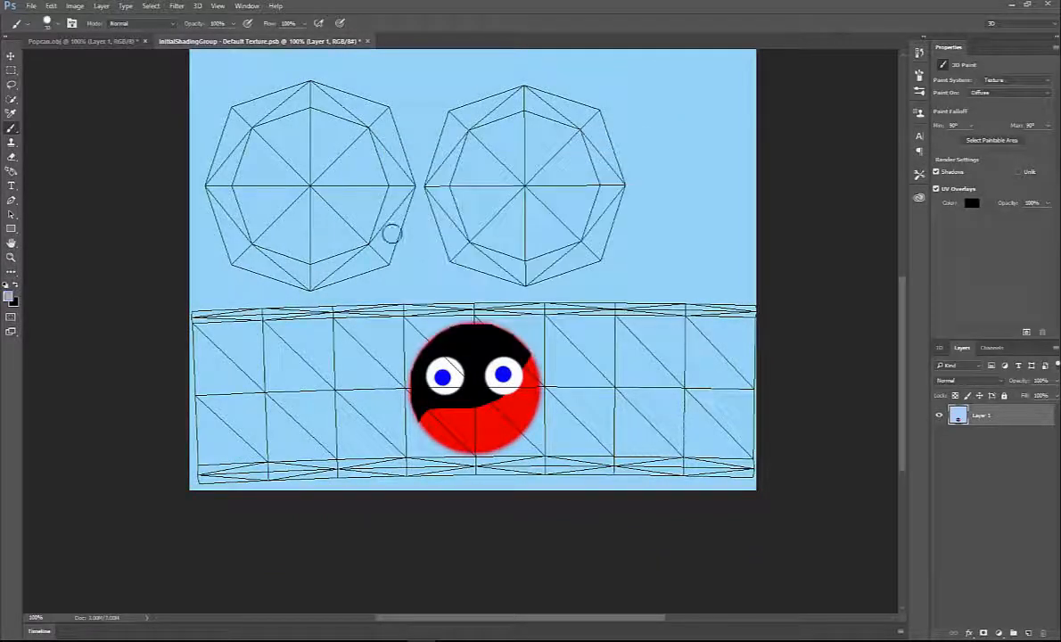
# Paint light grey over both octagonal end-cap UV shells and the area around them with a much larger brush
pyautogui.press(']')
pyautogui.press(']')
pyautogui.press(']')
pyautogui.press(']')
pyautogui.press(']')
pyautogui.press(']')
pyautogui.press(']')
pyautogui.press(']')
pyautogui.press(']')
pyautogui.press(']')
pyautogui.click(309, 182)
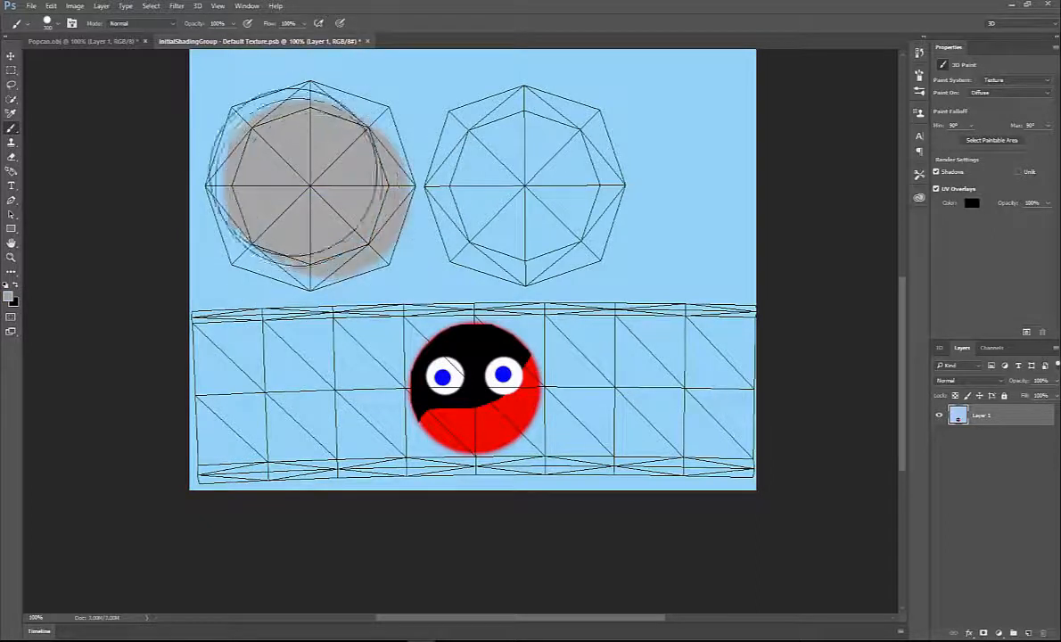
pyautogui.moveTo(309, 183)
pyautogui.mouseDown()
pyautogui.moveTo(375, 120)
pyautogui.moveTo(589, 165)
pyautogui.moveTo(294, 178)
pyautogui.moveTo(274, 203)
pyautogui.moveTo(390, 178)
pyautogui.moveTo(628, 201)
pyautogui.moveTo(241, 278)
pyautogui.mouseUp()
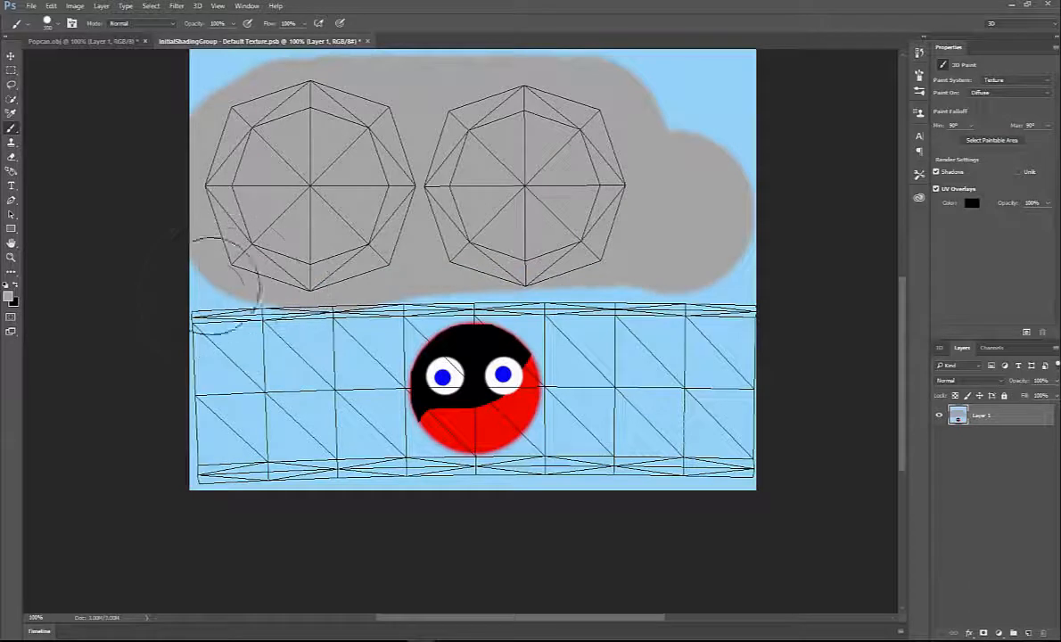
# Paint a straight grey band along the upper rim of the can's side UV strip with a smaller brush
pyautogui.press('[')
pyautogui.press('[')
pyautogui.press('[')
pyautogui.press('[')
pyautogui.press('[')
pyautogui.press('[')
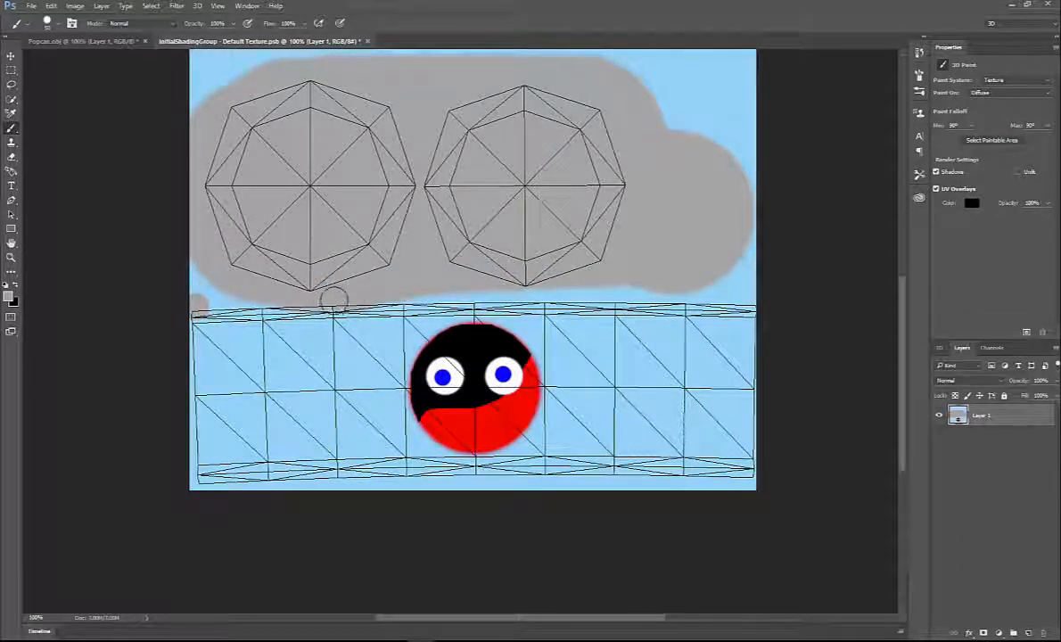
pyautogui.keyDown('shift'); pyautogui.click(331, 302); pyautogui.keyUp('shift')
pyautogui.keyDown('shift'); pyautogui.click(538, 301); pyautogui.keyUp('shift')
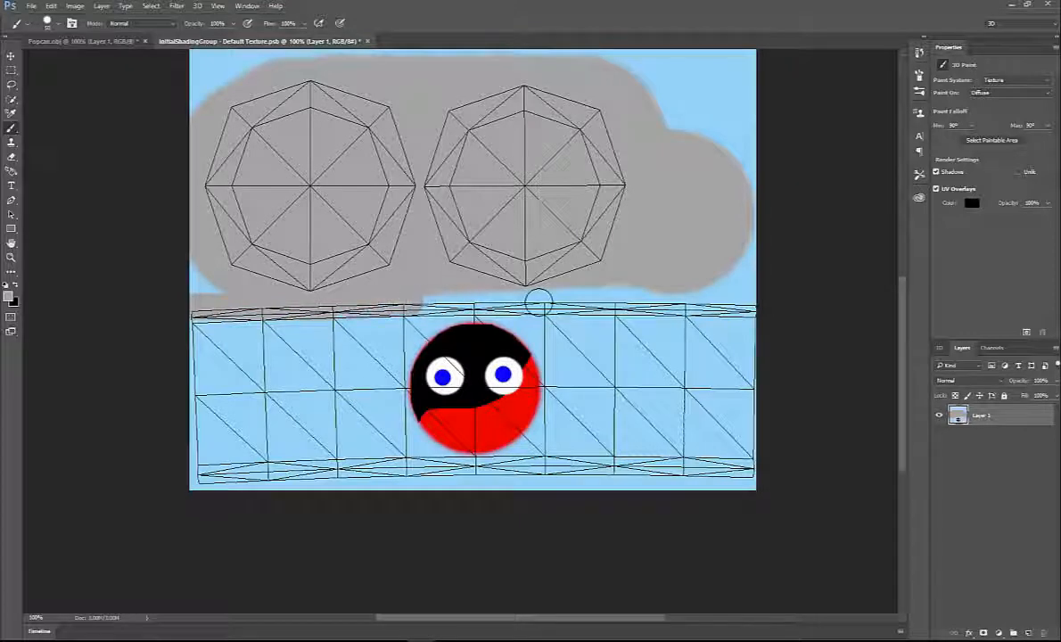
pyautogui.keyDown('shift'); pyautogui.click(644, 303); pyautogui.keyUp('shift')
pyautogui.keyDown('shift'); pyautogui.click(748, 304); pyautogui.keyUp('shift')
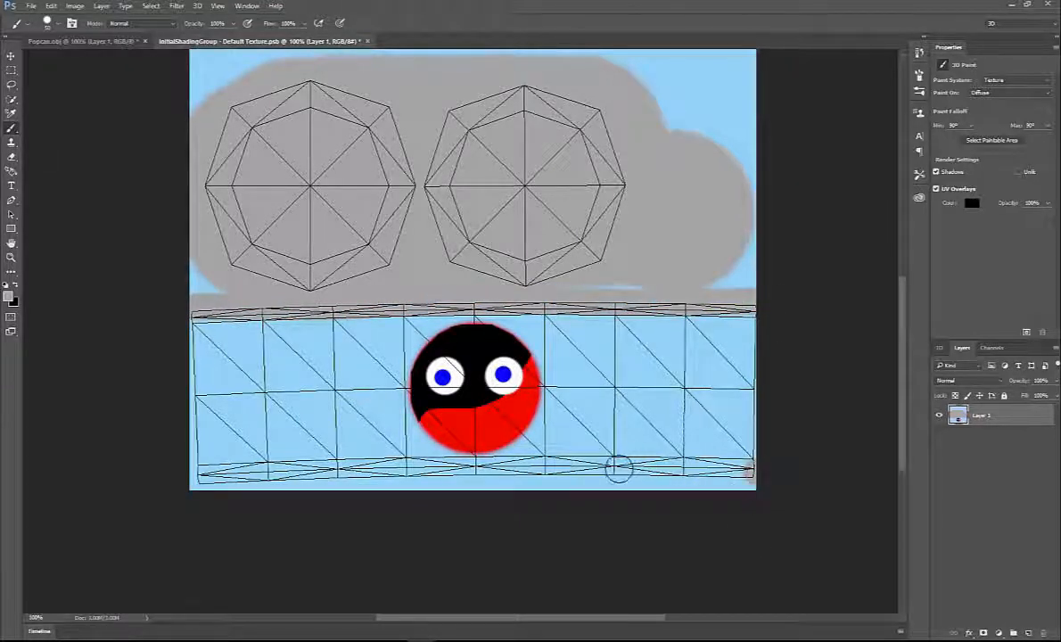
# Paint a matching grey band along the lower rim of the side UV strip using connected straight strokes
pyautogui.keyDown('shift'); pyautogui.click(616, 467); pyautogui.keyUp('shift')
pyautogui.keyDown('shift'); pyautogui.click(547, 467); pyautogui.keyUp('shift')
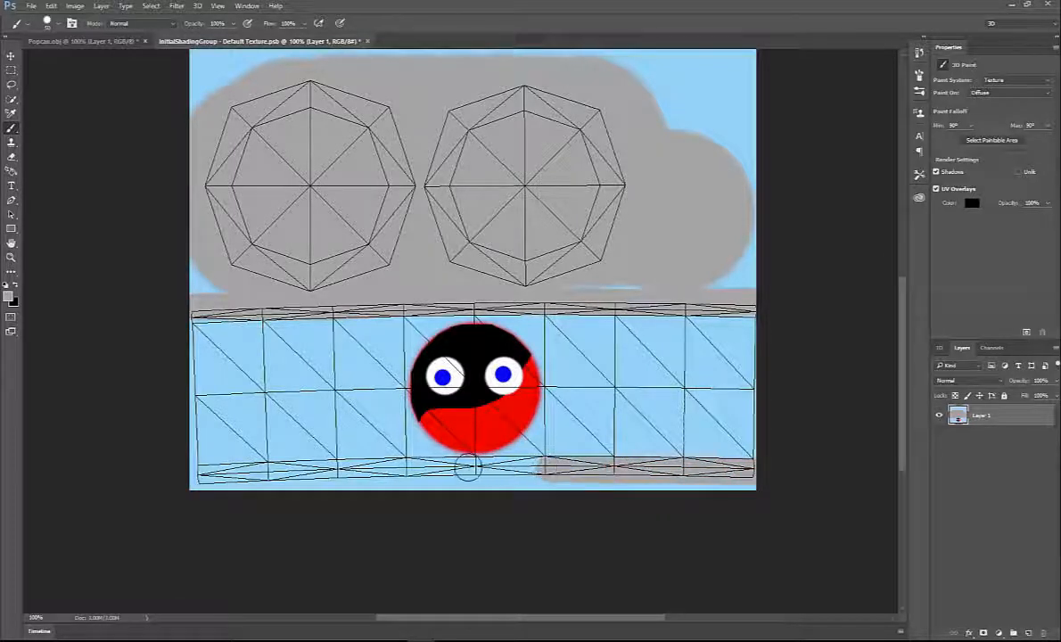
pyautogui.keyDown('shift'); pyautogui.click(468, 472); pyautogui.keyUp('shift')
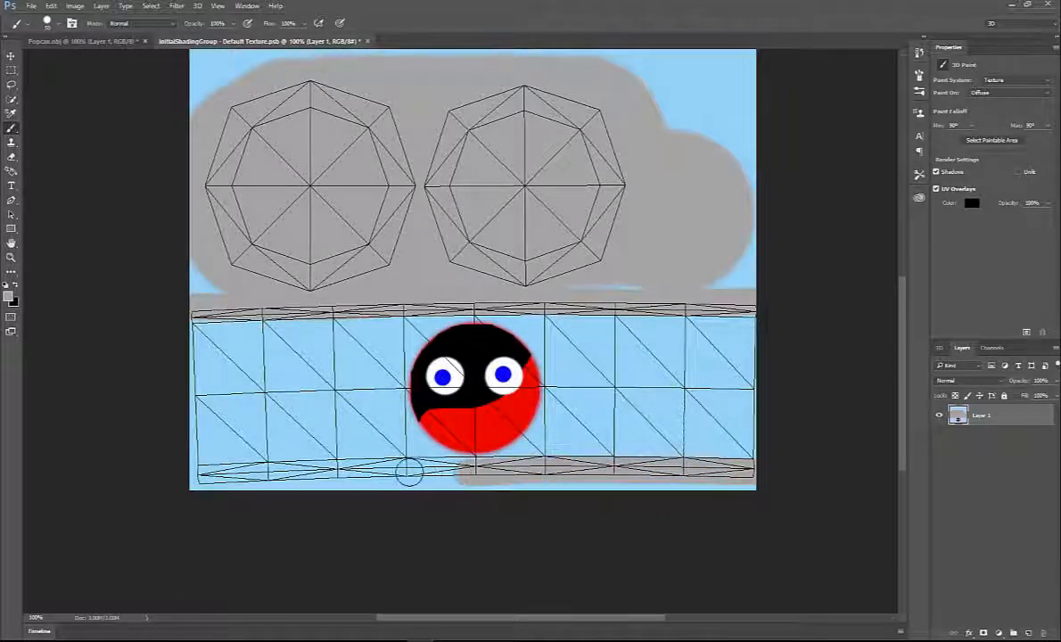
pyautogui.keyDown('shift'); pyautogui.click(405, 473); pyautogui.keyUp('shift')
pyautogui.keyDown('shift'); pyautogui.click(203, 475); pyautogui.keyUp('shift')
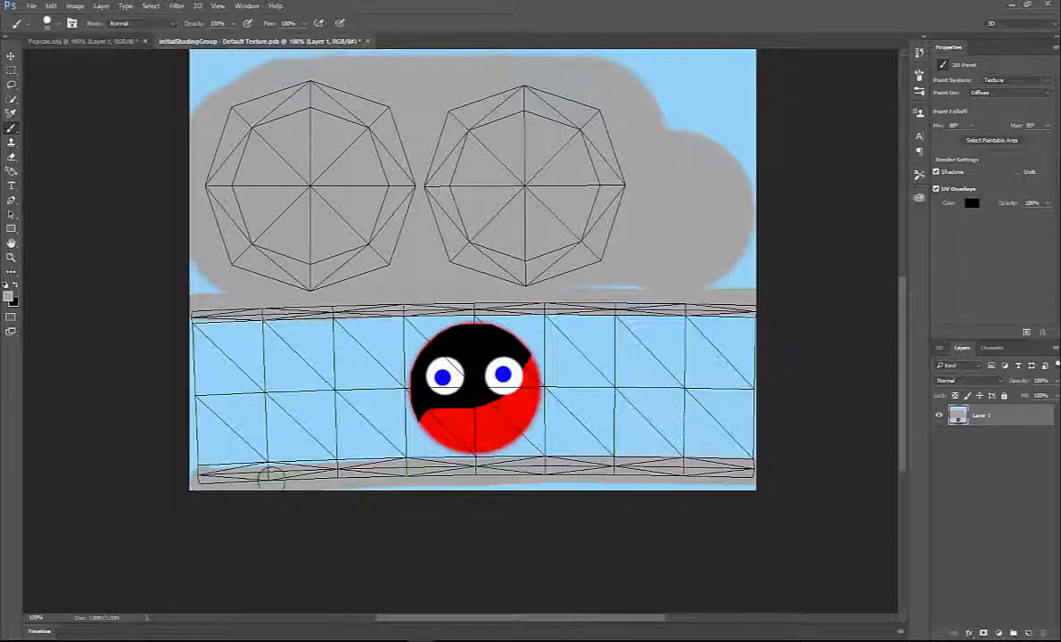
# Display the 3D can and rotate it to examine the grey lid and rims together with the face
pyautogui.click(82, 41)
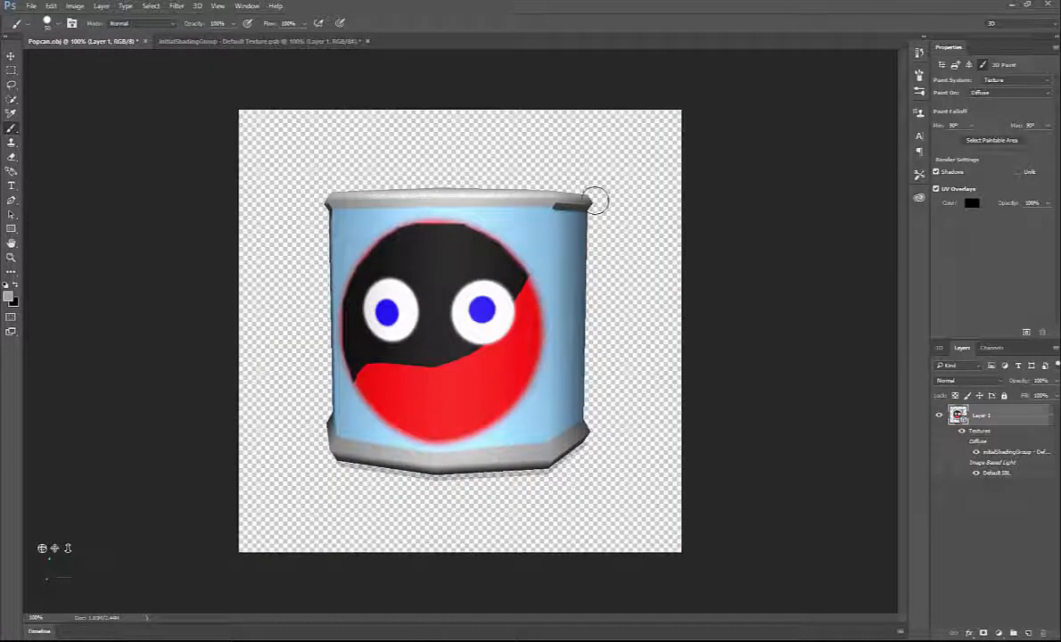
pyautogui.keyDown('alt'); pyautogui.click(606, 167); pyautogui.keyUp('alt')
pyautogui.press('v')
pyautogui.moveTo(631, 147)
pyautogui.mouseDown()
pyautogui.moveTo(594, 228)
pyautogui.moveTo(625, 142)
pyautogui.moveTo(646, 147)
pyautogui.mouseUp()
pyautogui.moveTo(616, 240); pyautogui.dragTo(624, 161)
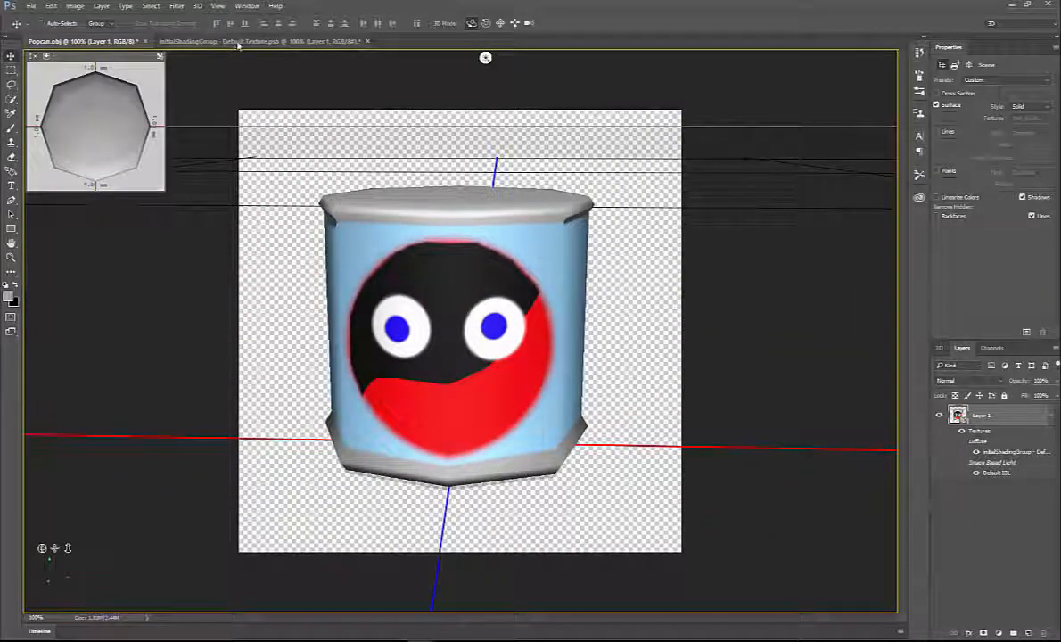
# Save the 3D can document as Popcan in Photoshop format in the desktop Popcan folder with Maximize Compatibility enabled
pyautogui.hotkey('ctrl', 'shift', 's')
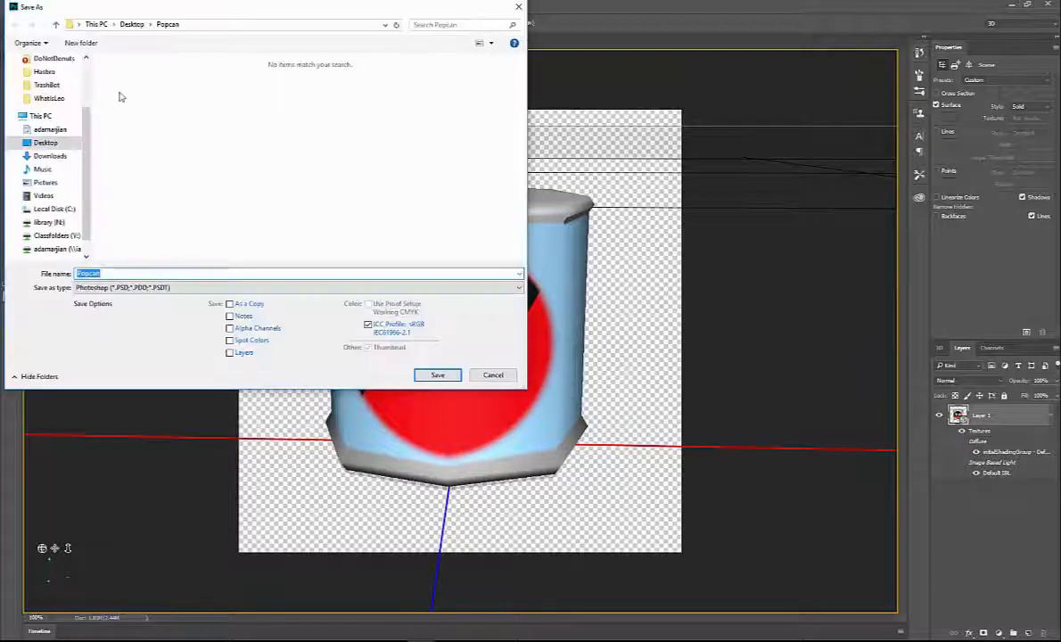
pyautogui.click(46, 143)
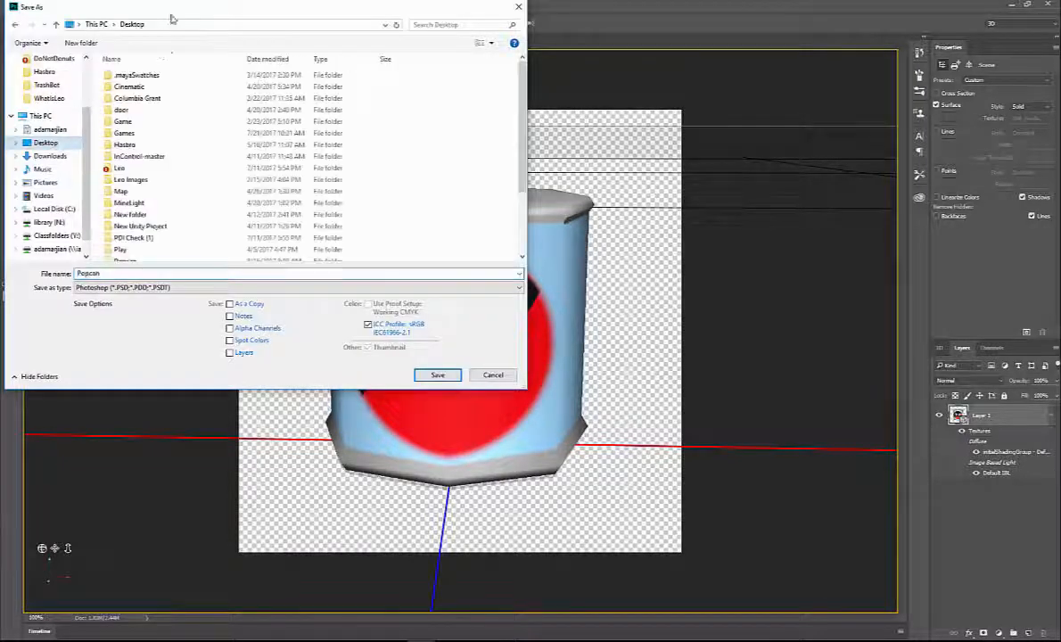
pyautogui.scroll(-2, 151, 178)
pyautogui.doubleClick(148, 197)
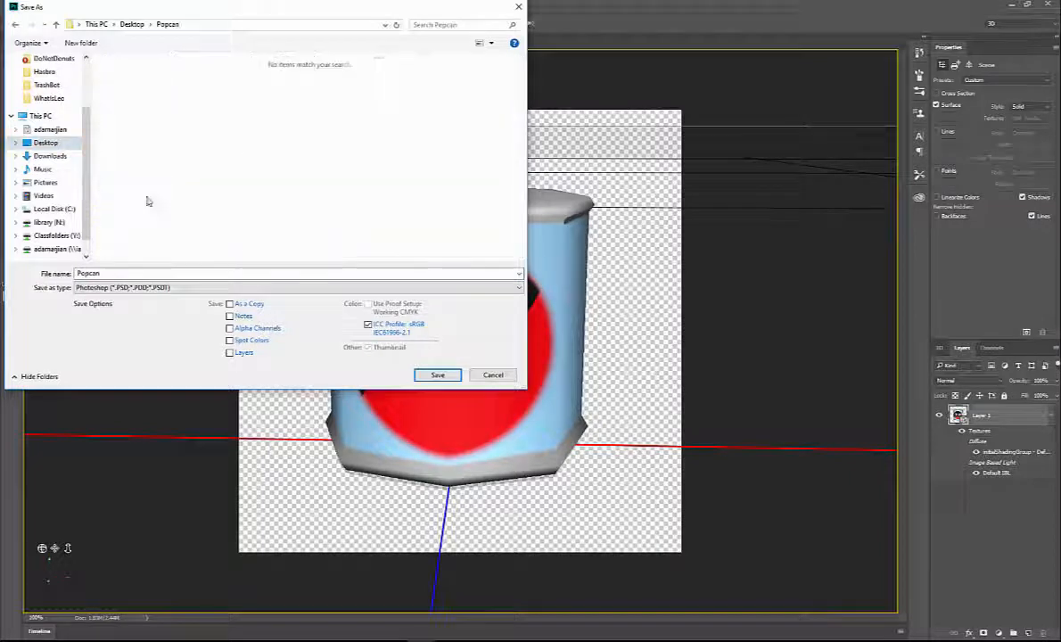
pyautogui.click(439, 375)
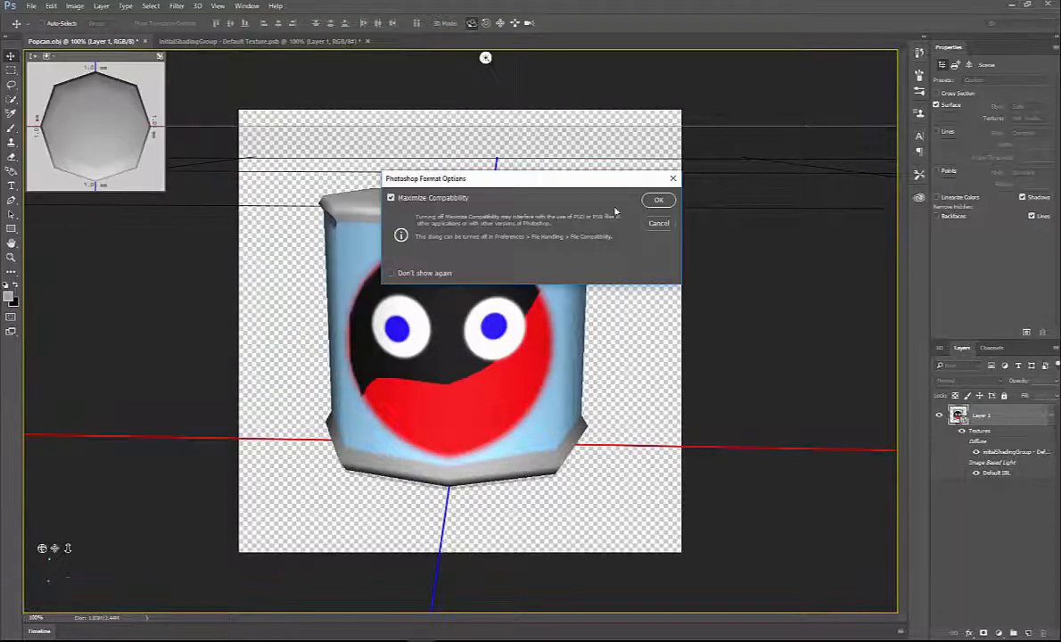
pyautogui.click(656, 199)
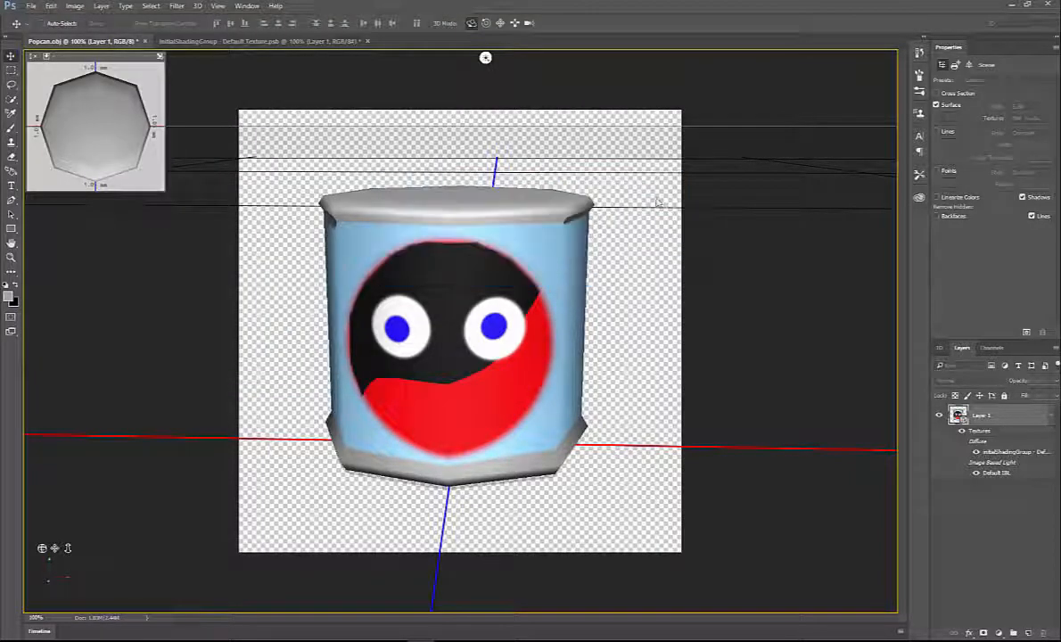
# Set up saving the texture document as a copy in Targa format in the desktop Popcan folder
pyautogui.click(243, 41)
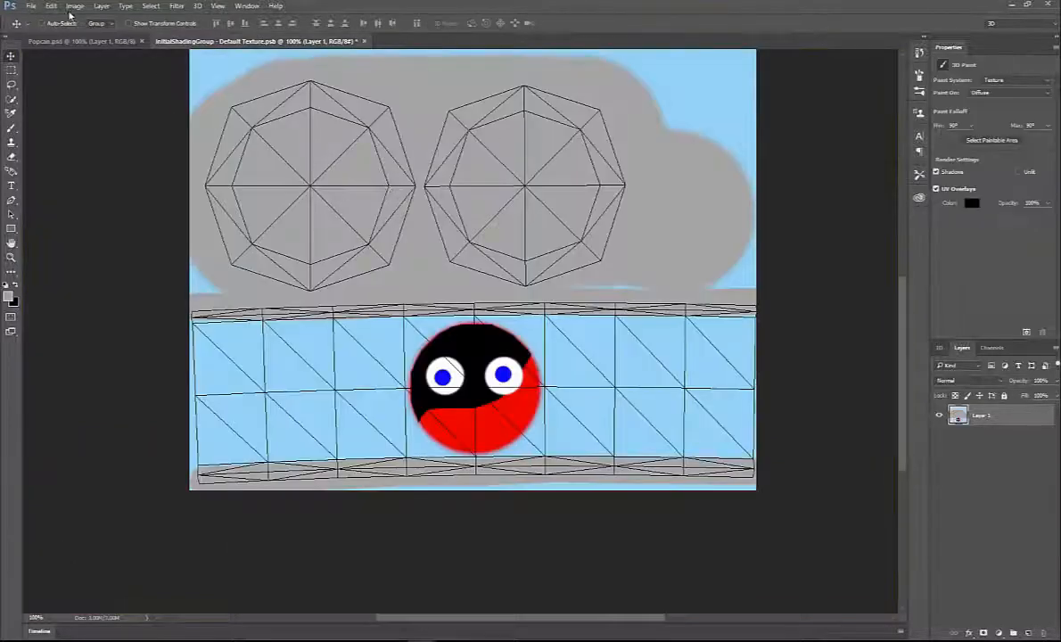
pyautogui.click(31, 6)
pyautogui.click(98, 126)
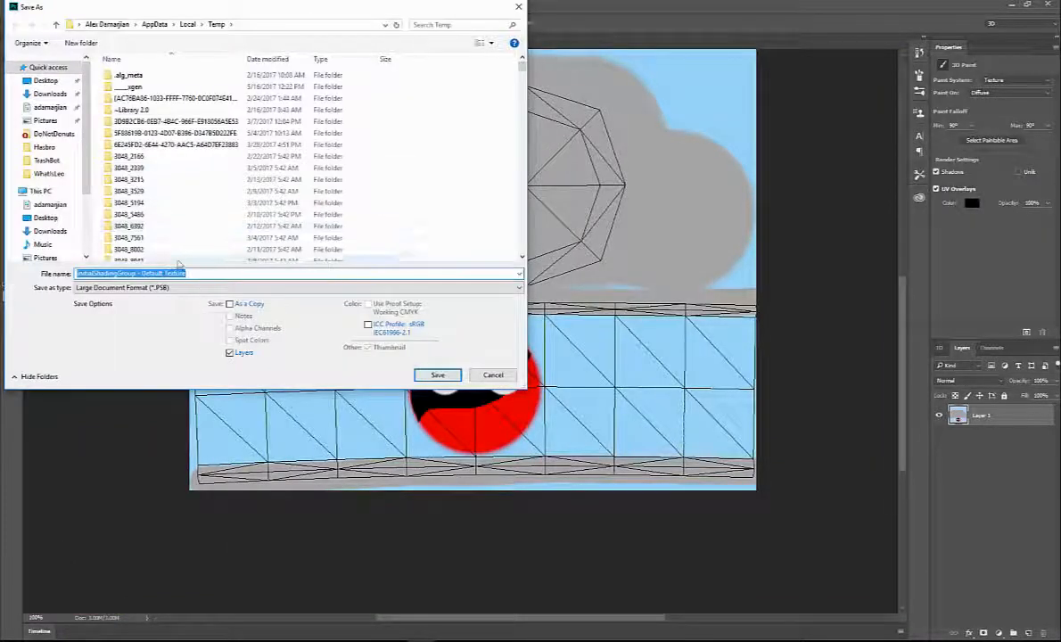
pyautogui.click(178, 287)
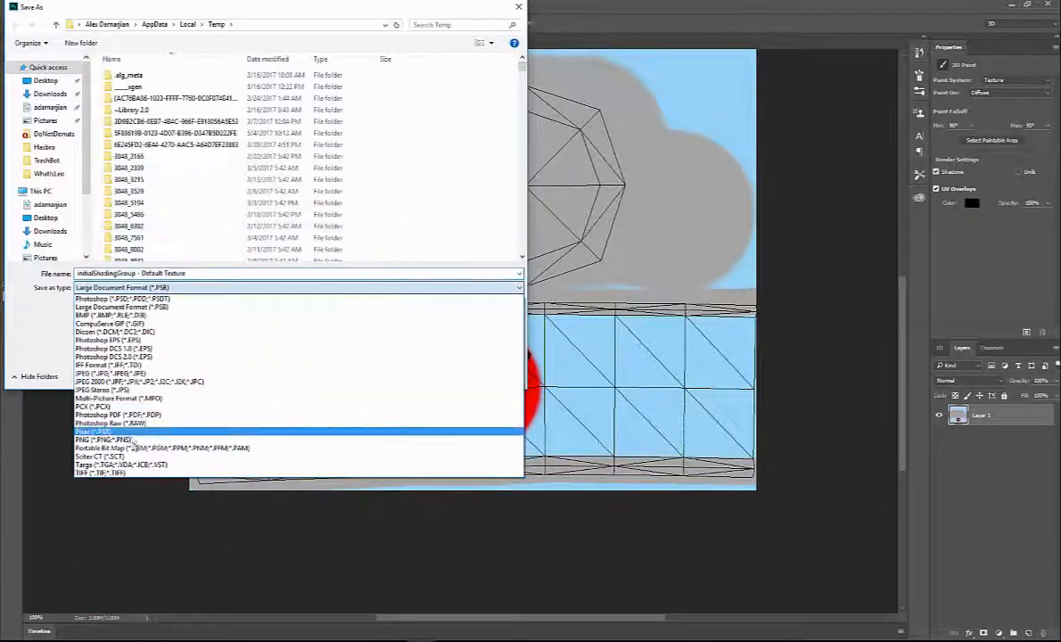
pyautogui.click(125, 464)
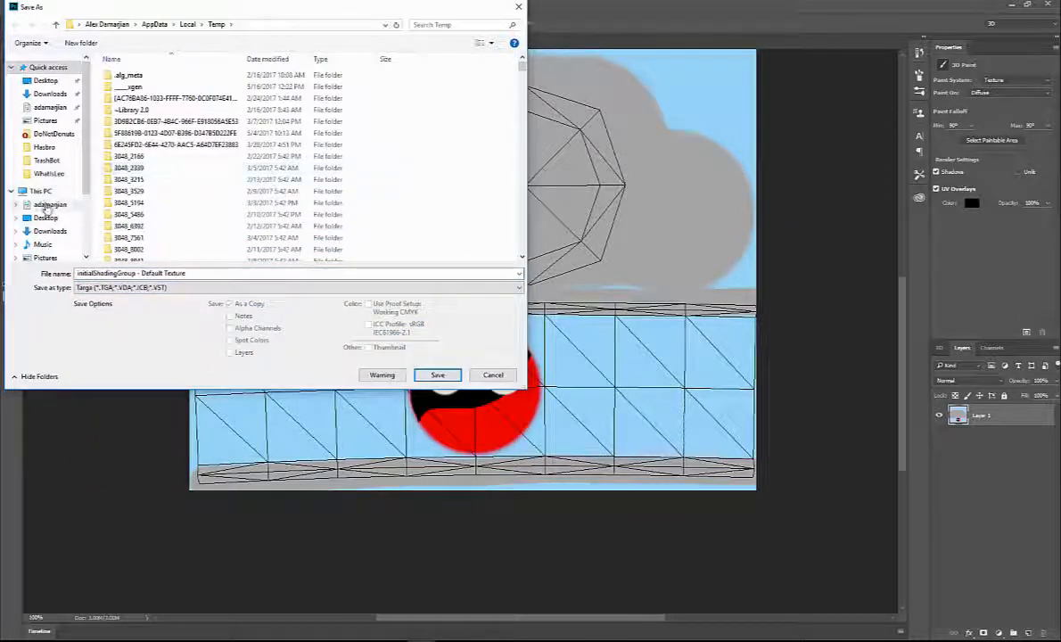
pyautogui.click(46, 218)
pyautogui.scroll(-2, 170, 185)
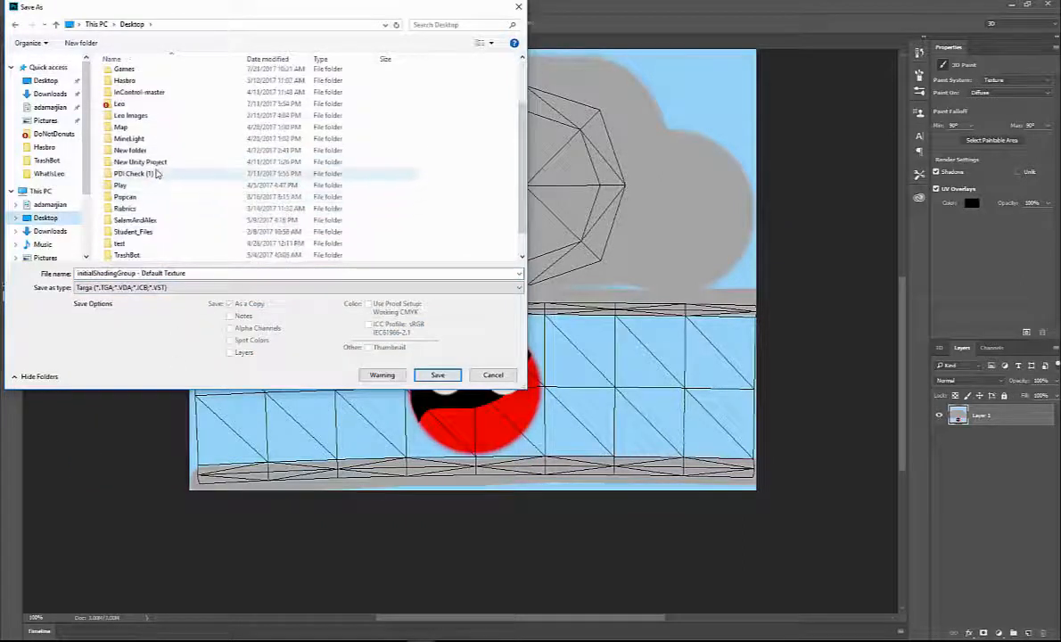
pyautogui.scroll(3, 162, 179)
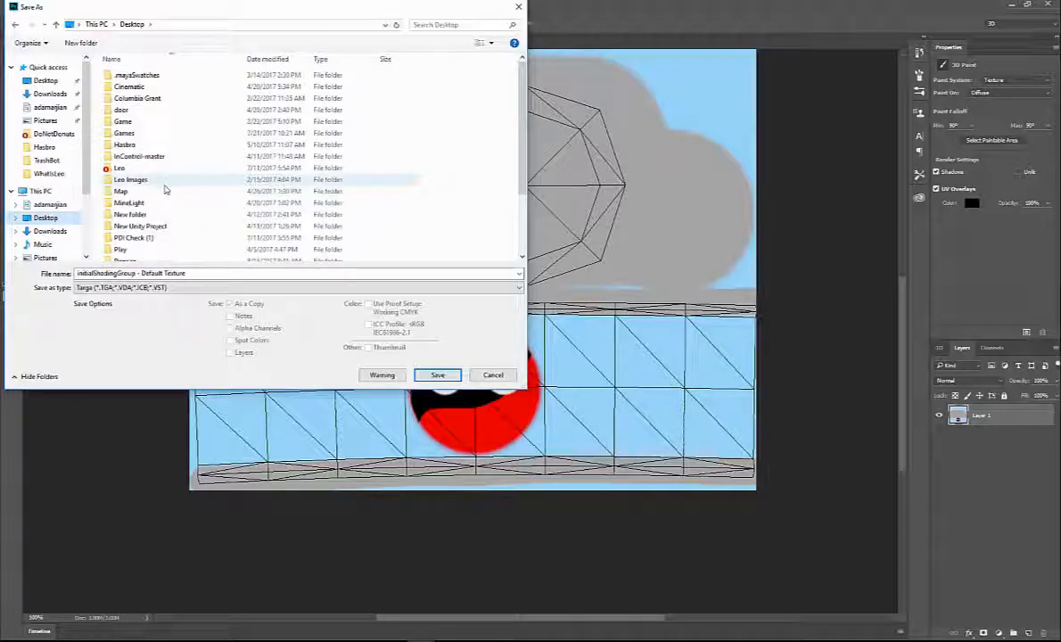
pyautogui.scroll(-1, 141, 239)
pyautogui.doubleClick(142, 238)
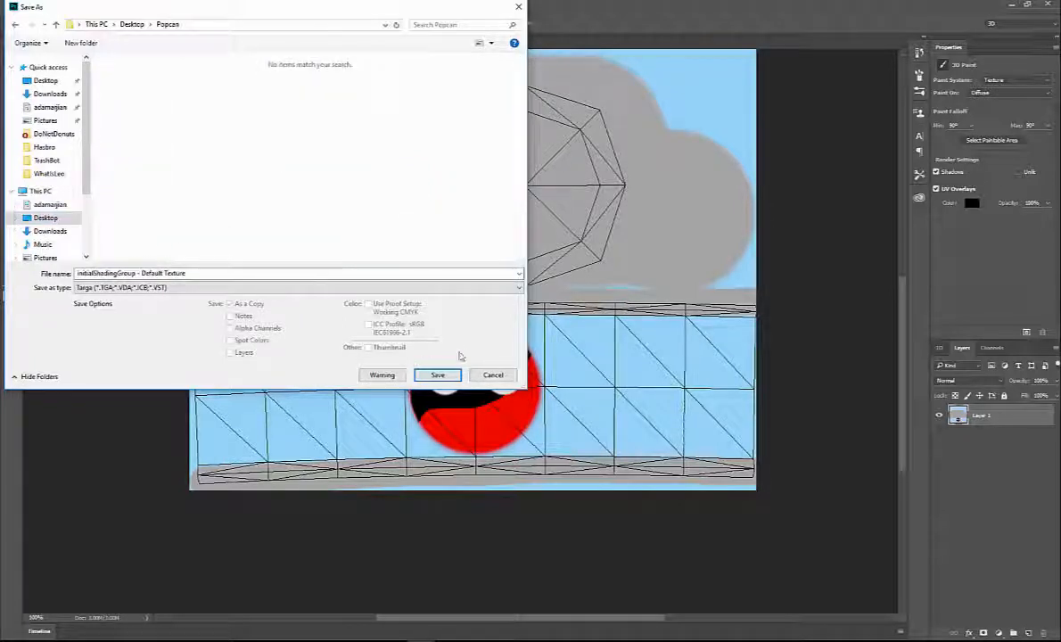
# Name the Targa file PopcanDiffuse and save it at 24 bits/pixel
pyautogui.moveTo(187, 274); pyautogui.dragTo(6, 264)
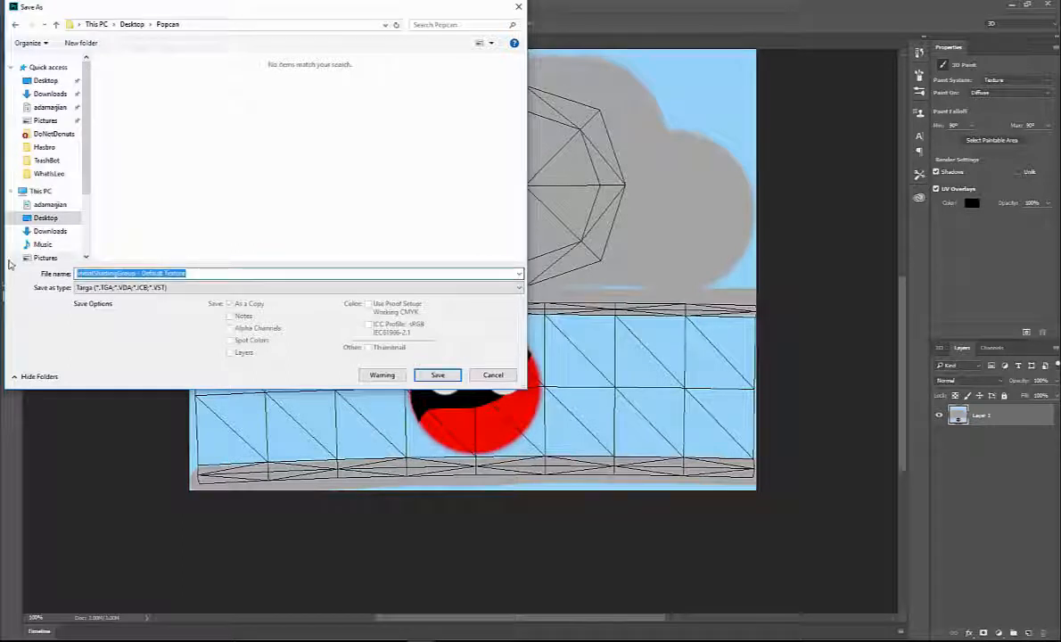
pyautogui.press('BackSpace')
pyautogui.write('PopcanDiffuse')
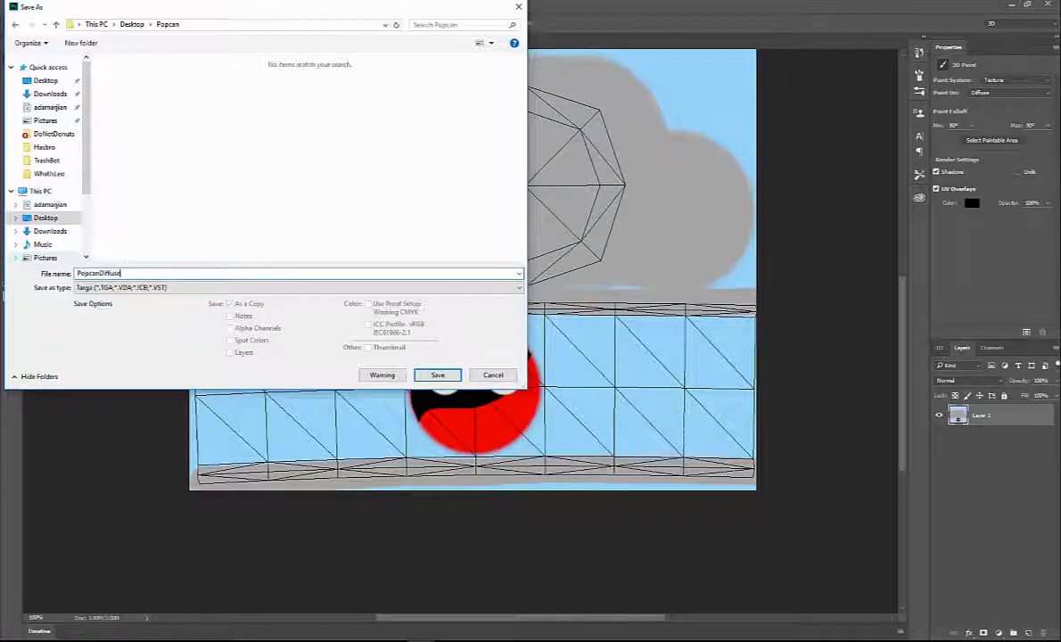
pyautogui.press('Return')
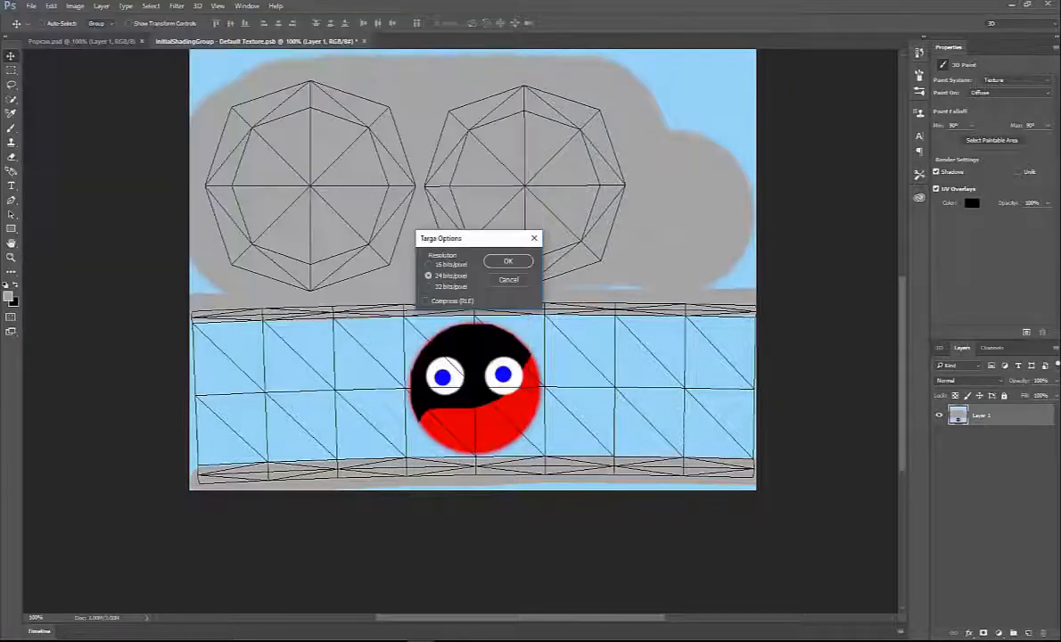
pyautogui.click(519, 262)
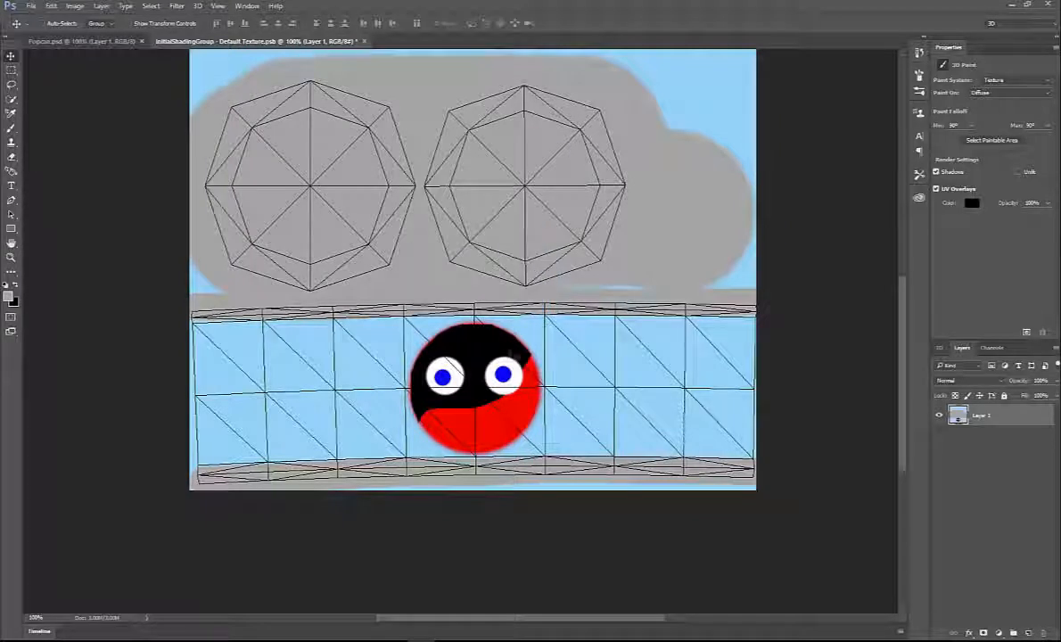